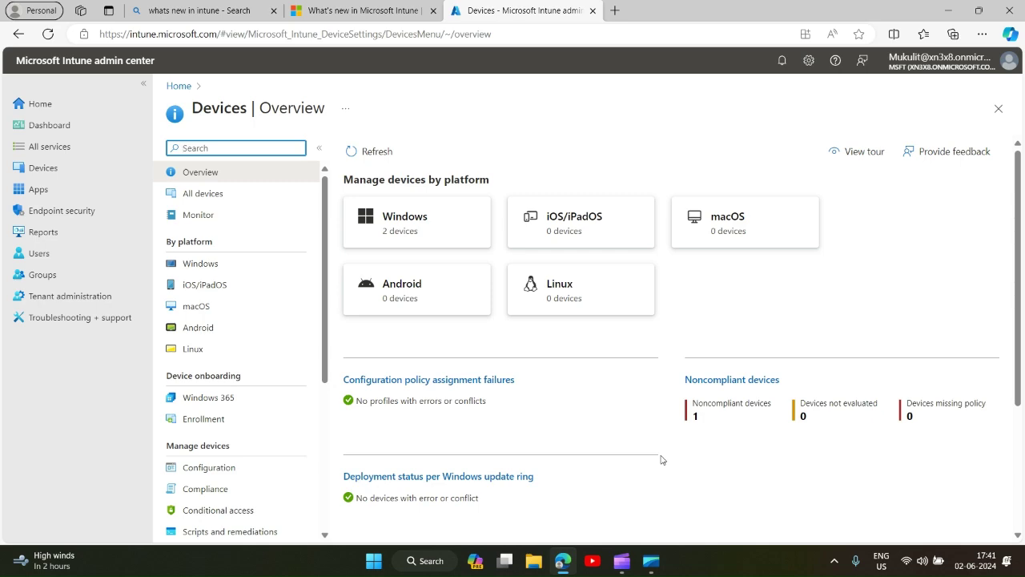
Review the Android device enrollment staging entry in the What's new in Microsoft Intune article and open its Device staging overview page.
click(375, 10)
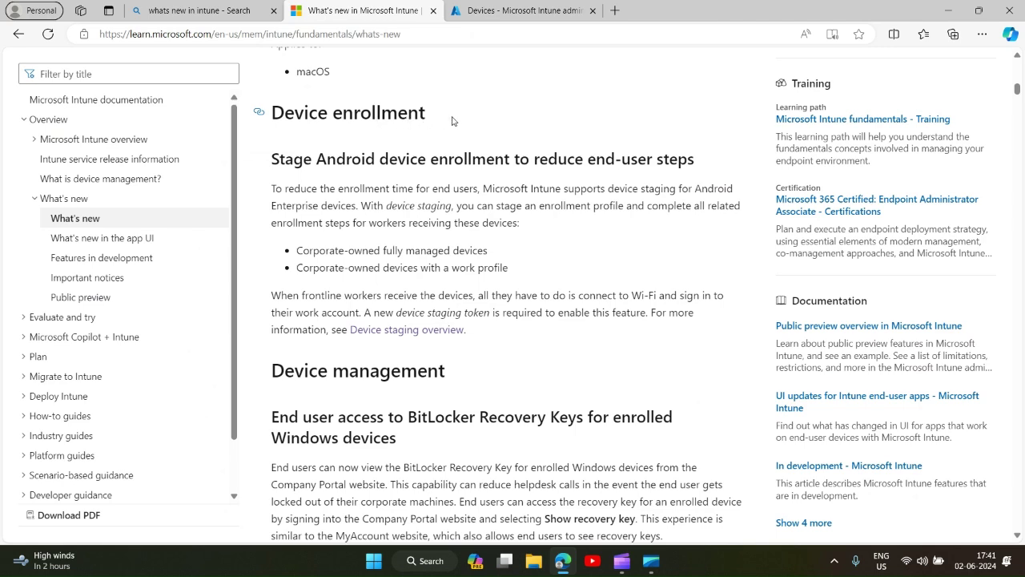
scroll(505, 124, up, 1)
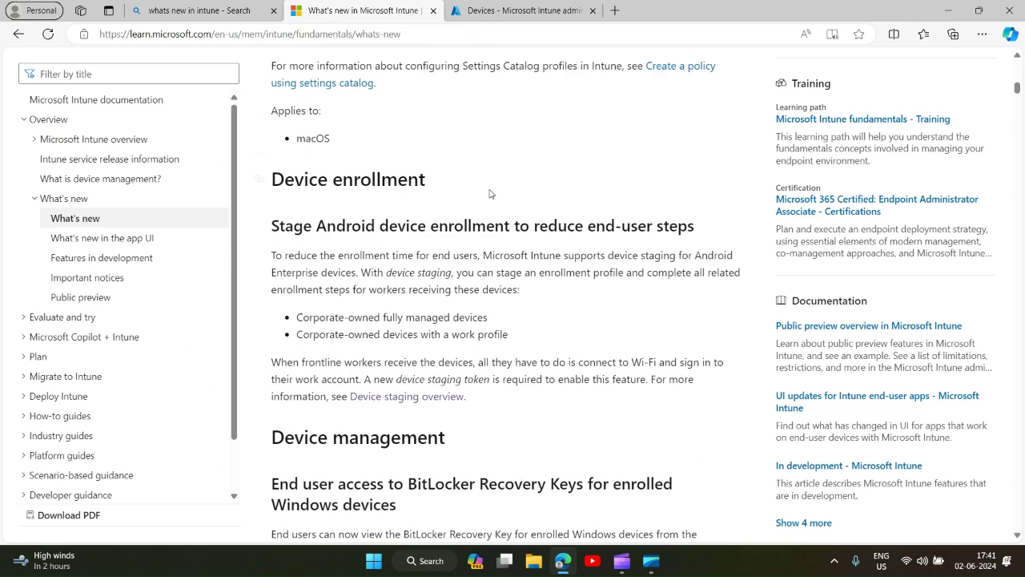
scroll(491, 193, up, 1)
scroll(486, 307, down, 1)
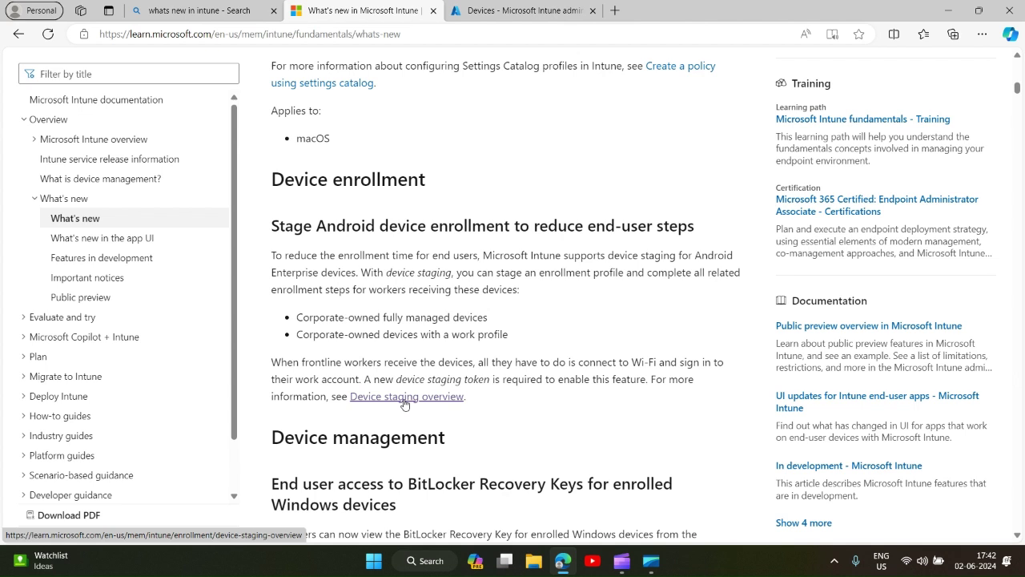
click(405, 396)
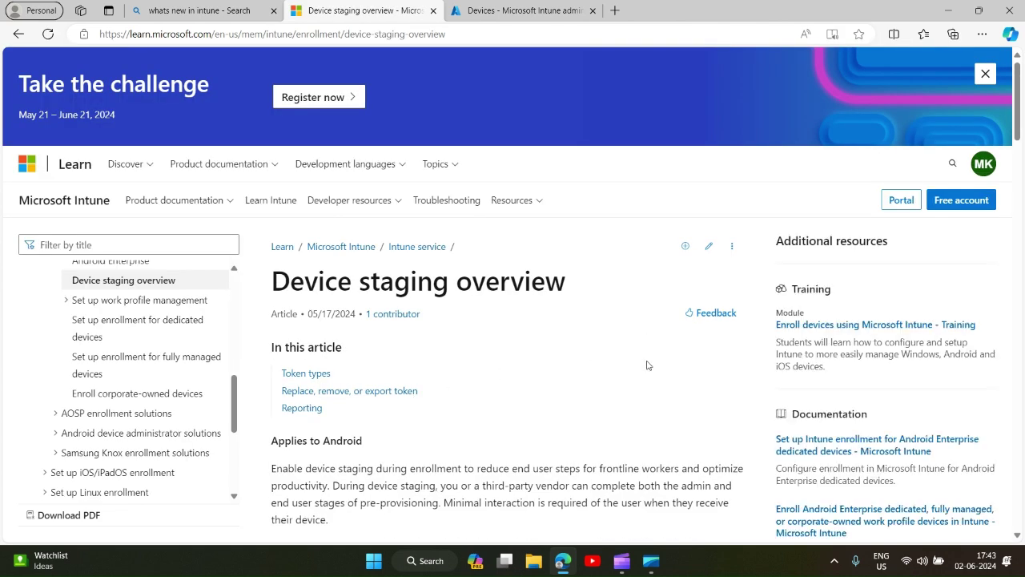
Read which Android Enterprise enrollment profiles support device staging and which token types can be selected, highlighting the key terms.
scroll(647, 363, down, 2)
scroll(640, 362, down, 2)
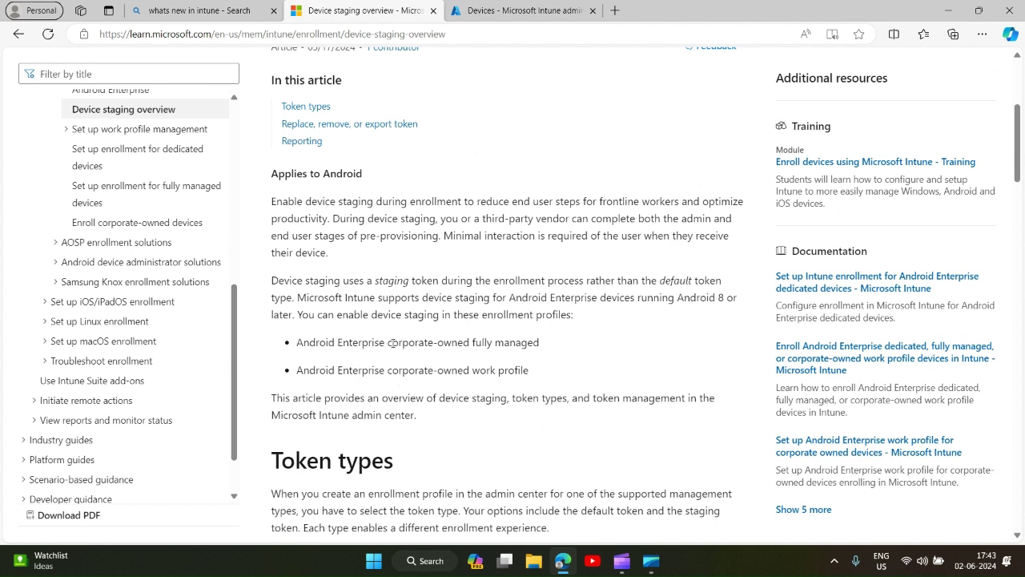
drag(390, 342, 540, 343)
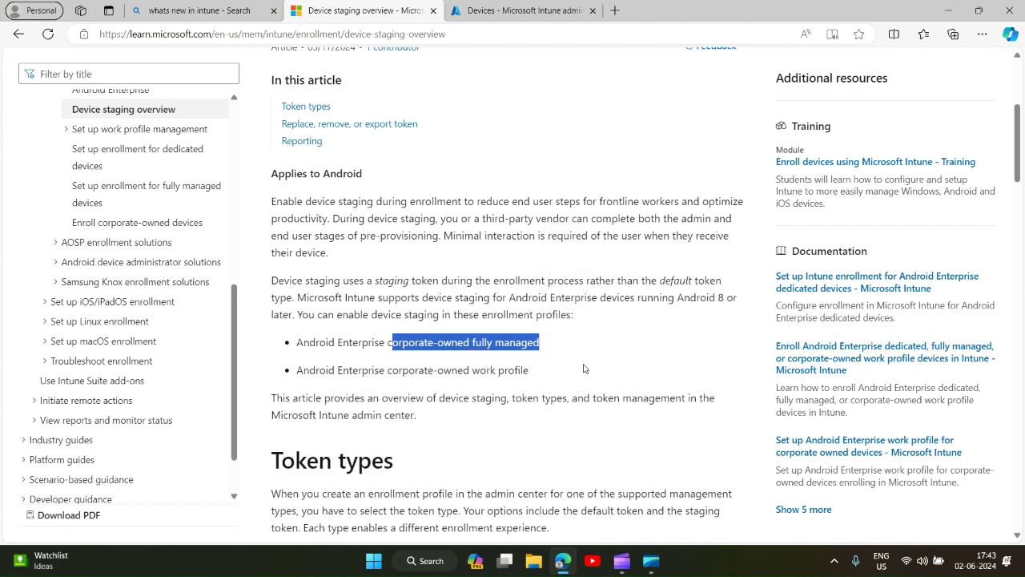
scroll(584, 369, down, 3)
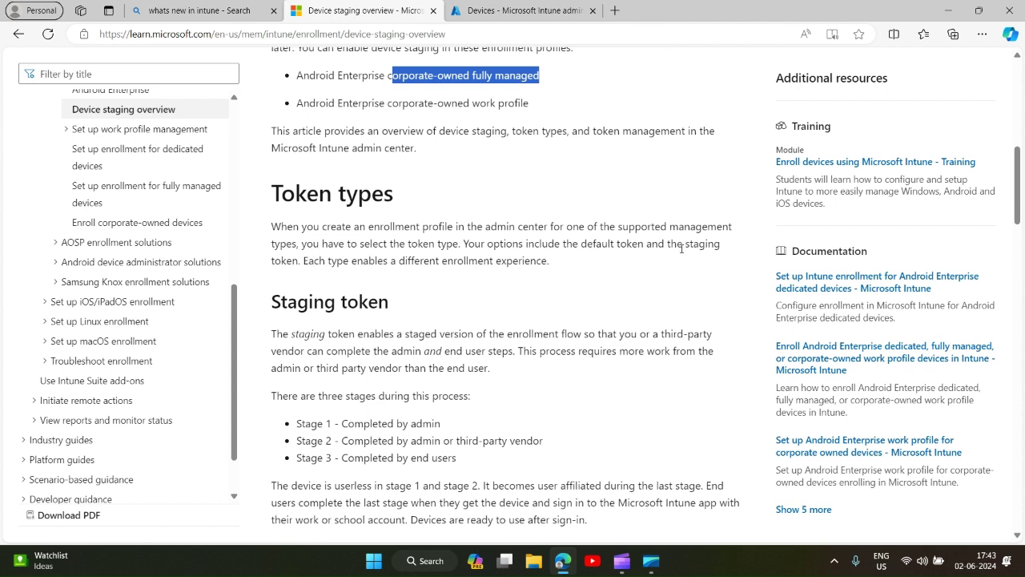
drag(686, 245, 725, 246)
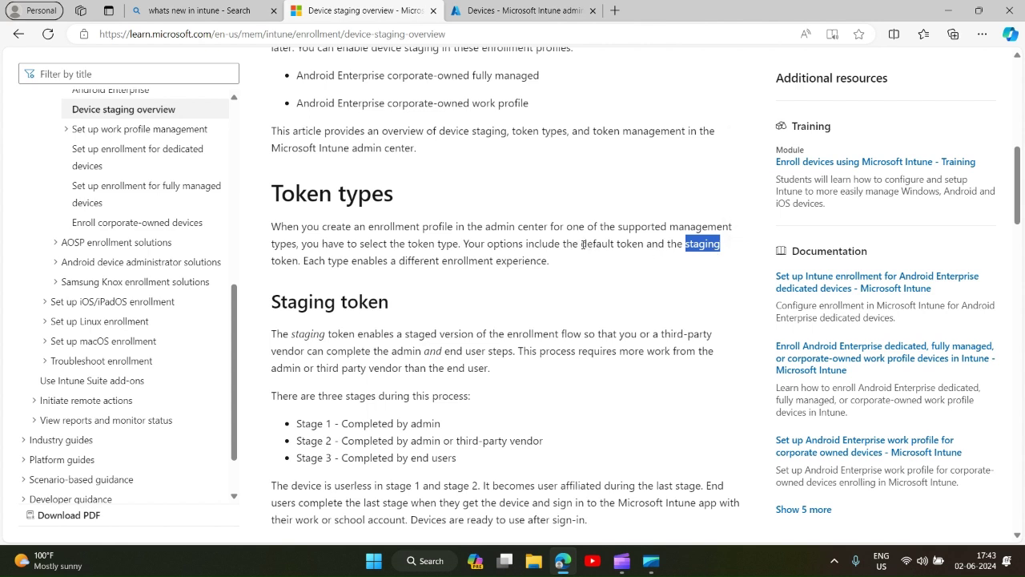
drag(582, 245, 643, 245)
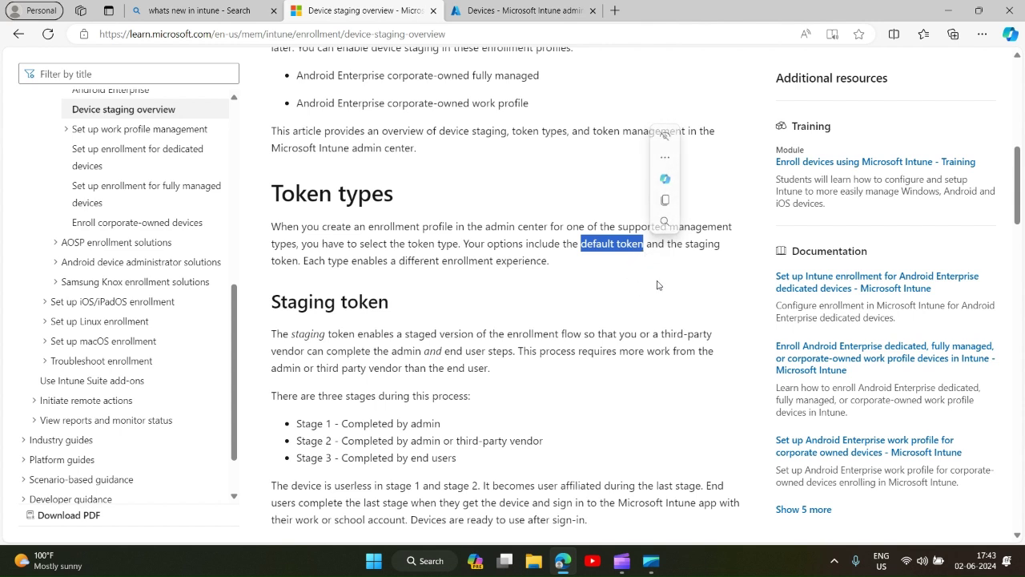
Read the three stages of the staging token process, highlighting who completes each stage.
scroll(525, 302, down, 1)
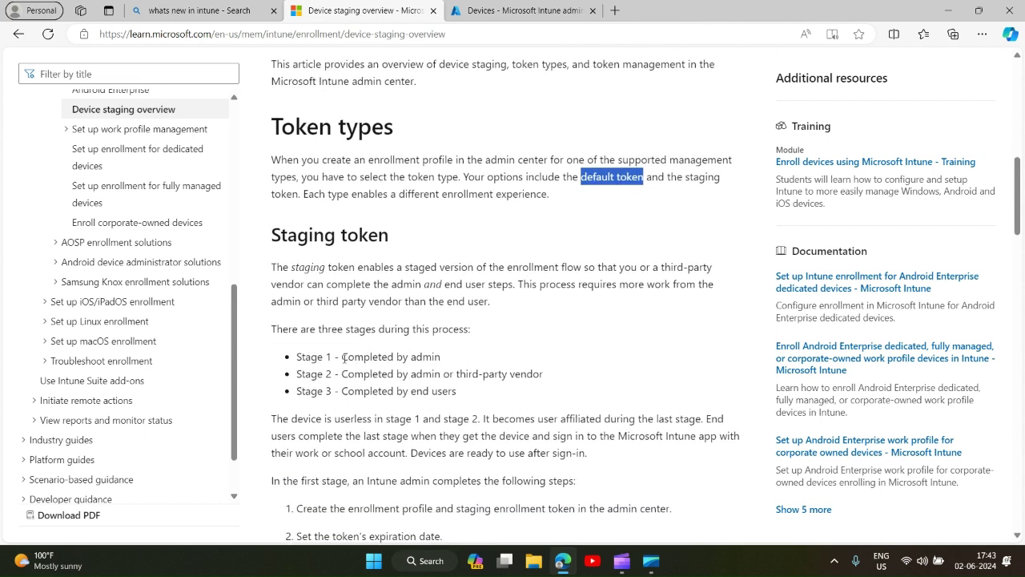
drag(339, 356, 446, 362)
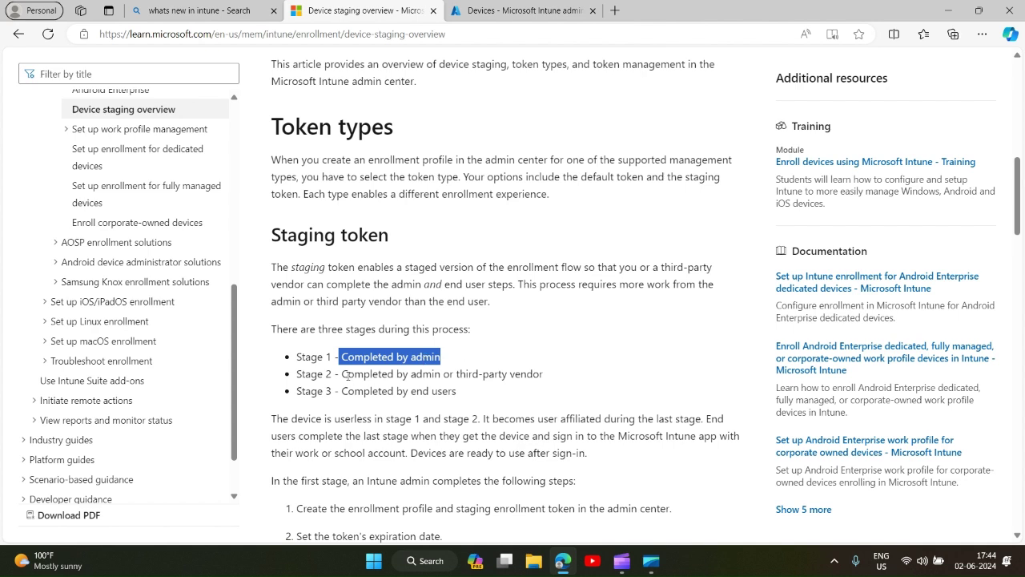
drag(341, 374, 544, 376)
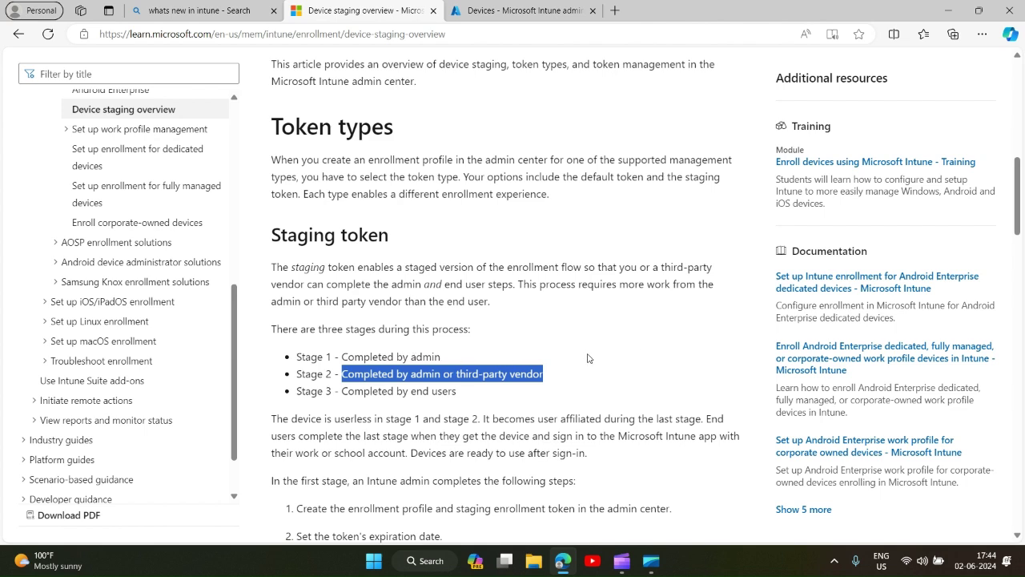
scroll(591, 358, down, 2)
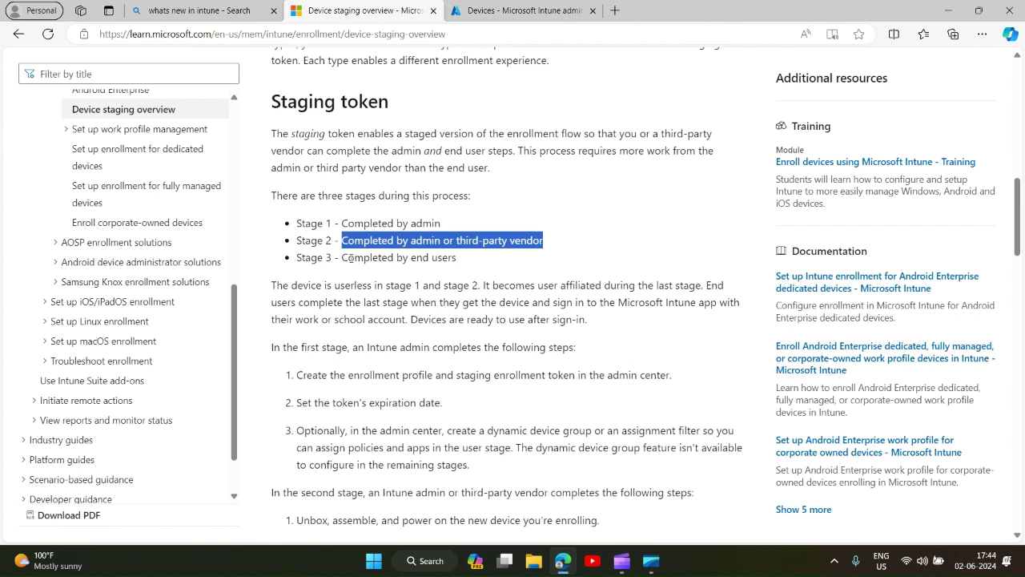
drag(340, 258, 465, 264)
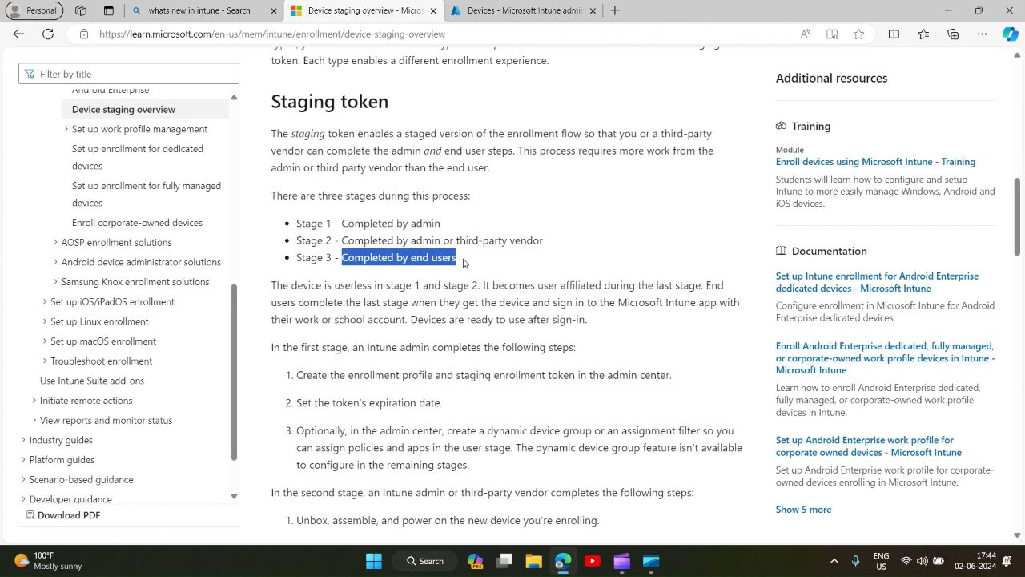
Examine the Intune admin's first-stage tasks for the staging token, highlighting profile creation, token expiration and the dynamic device group limitation.
scroll(325, 366, down, 2)
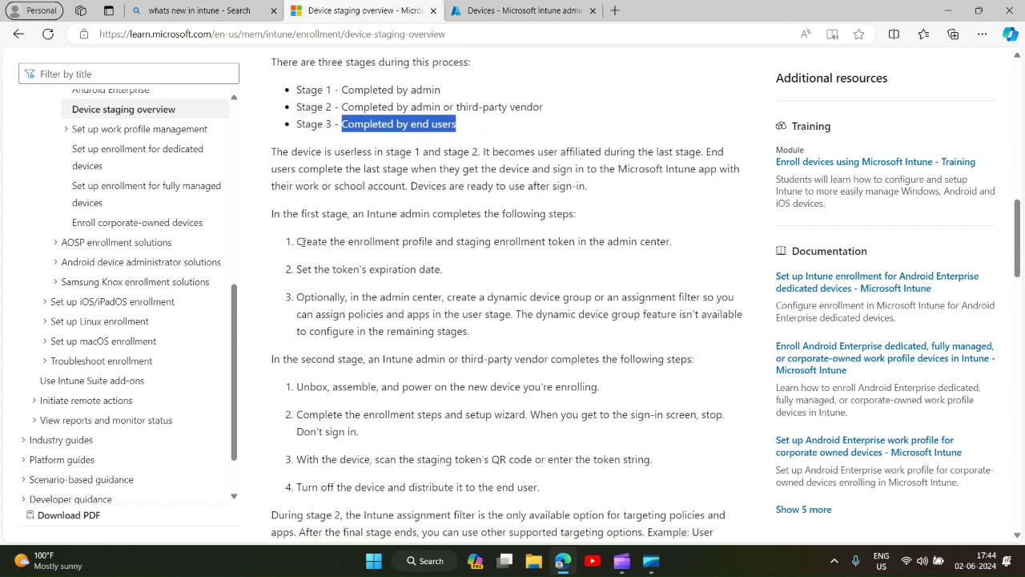
drag(300, 242, 674, 246)
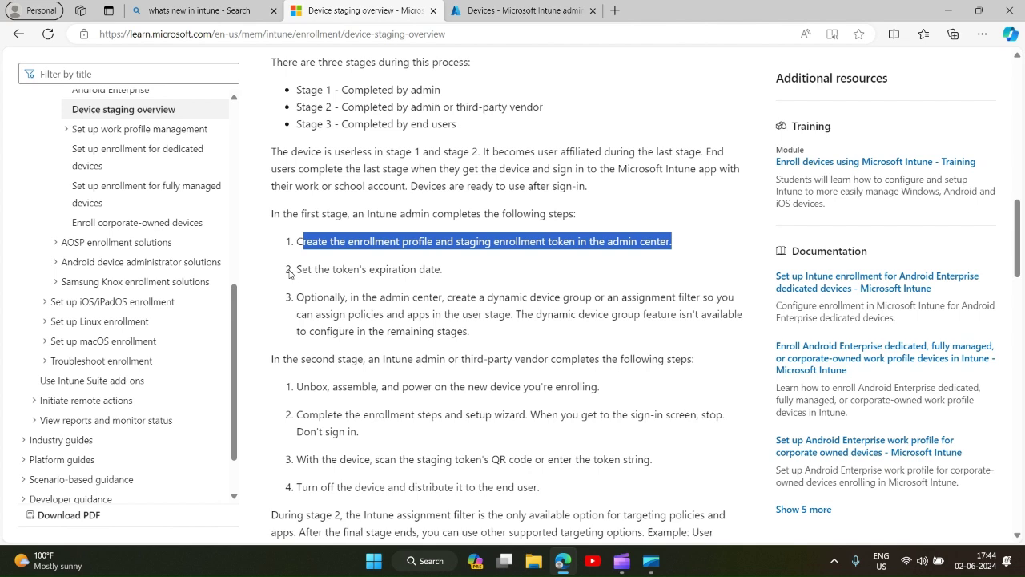
drag(324, 271, 448, 271)
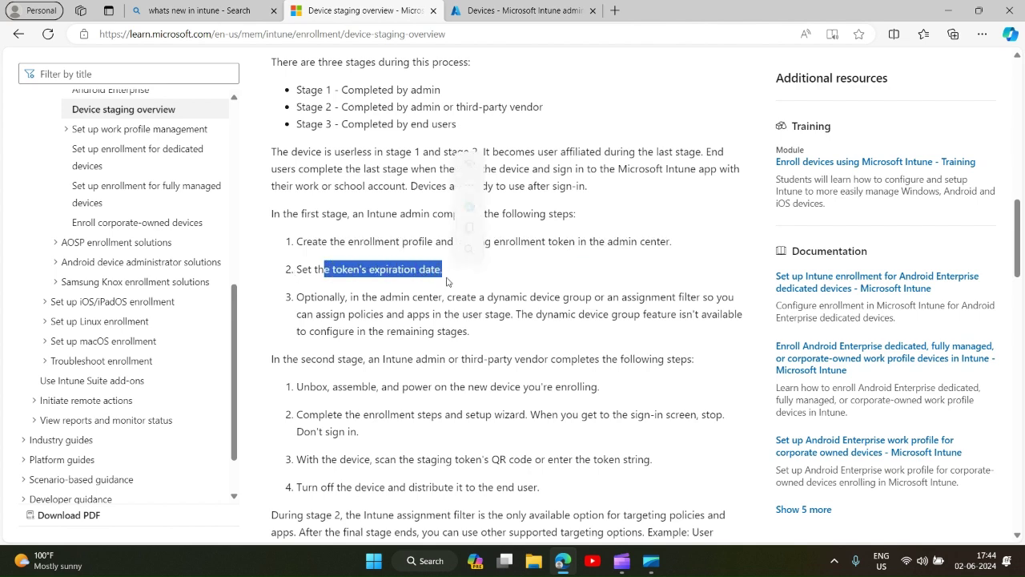
scroll(410, 314, down, 1)
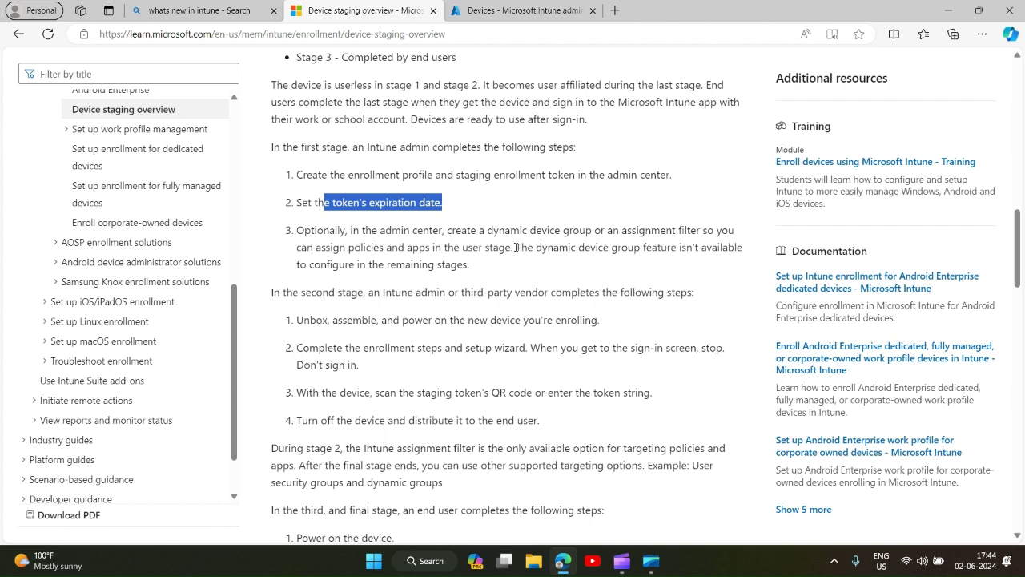
drag(517, 248, 708, 269)
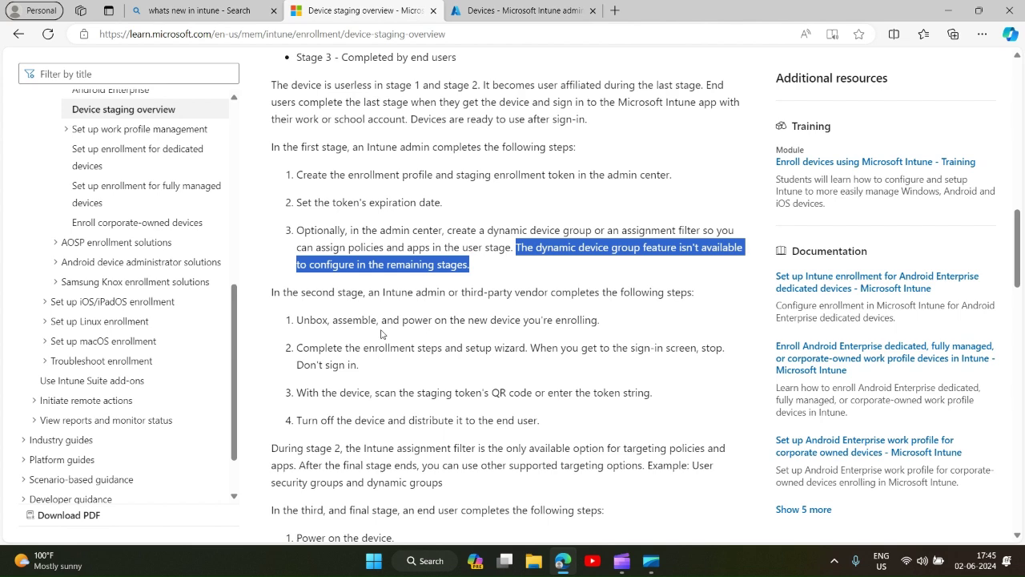
Examine the second-stage tasks for the admin or third-party vendor, highlighting device assembly, the setup wizard and token string entry.
scroll(381, 334, down, 1)
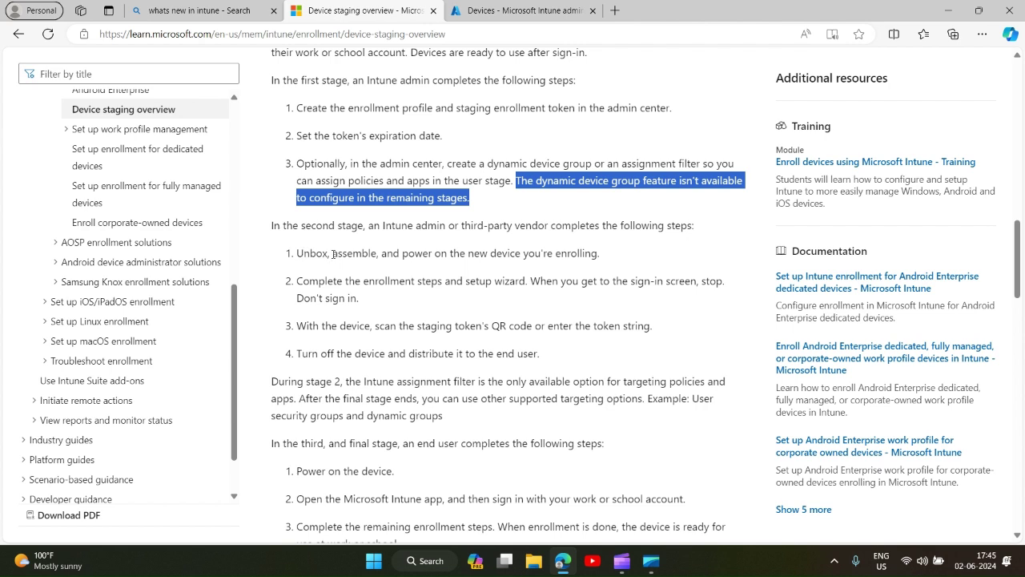
drag(334, 254, 378, 253)
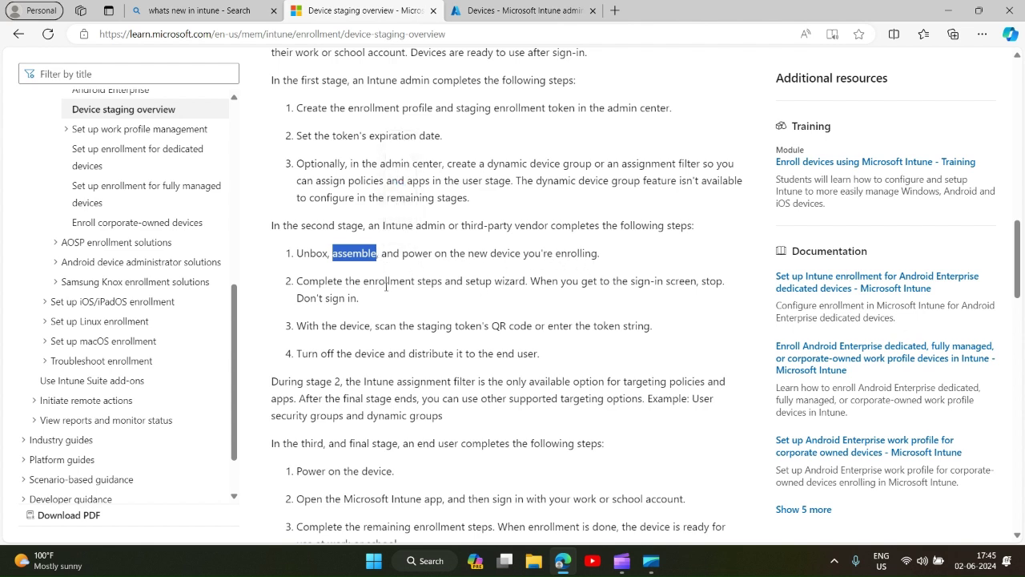
drag(334, 284, 526, 282)
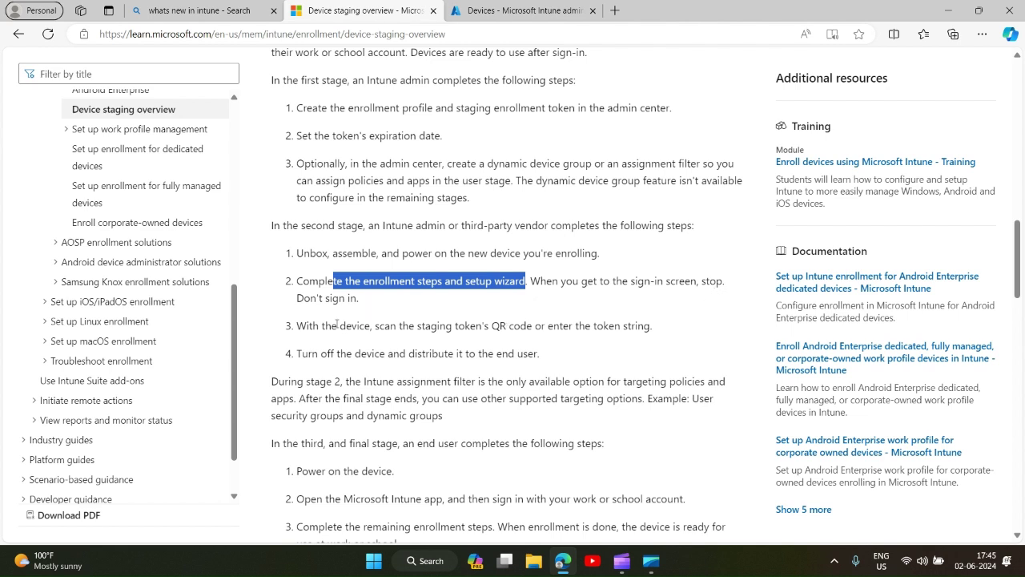
drag(337, 325, 372, 326)
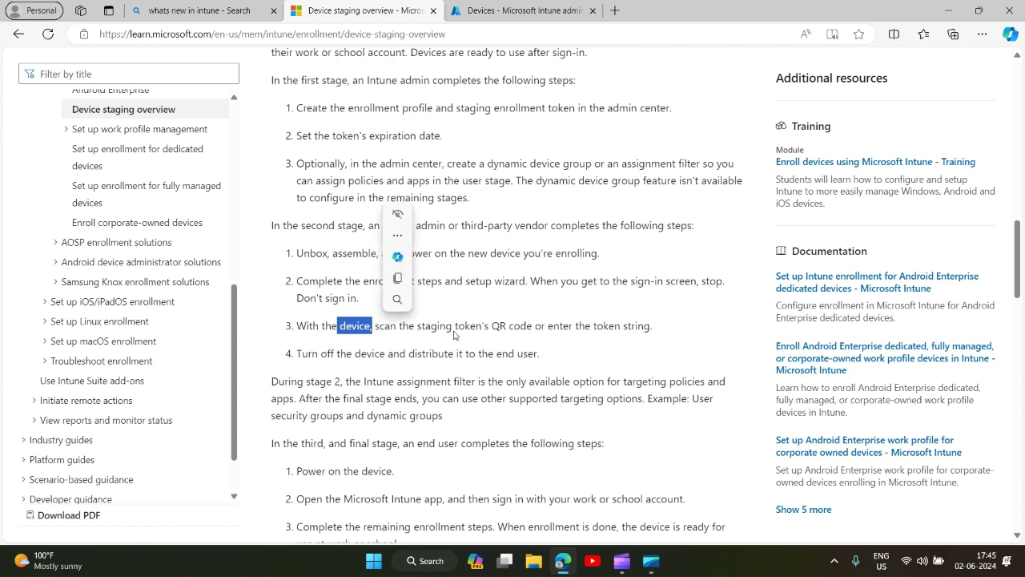
click(551, 325)
drag(550, 326, 652, 326)
Read the stage 2 policy targeting rules, the end user's final-stage tasks and the Default token section.
scroll(506, 351, down, 2)
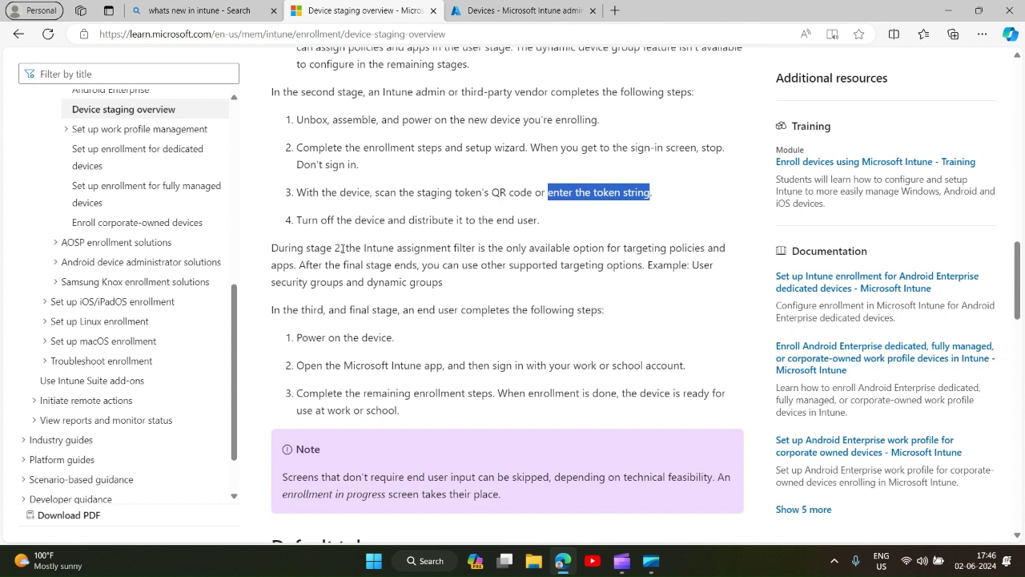
drag(343, 249, 298, 267)
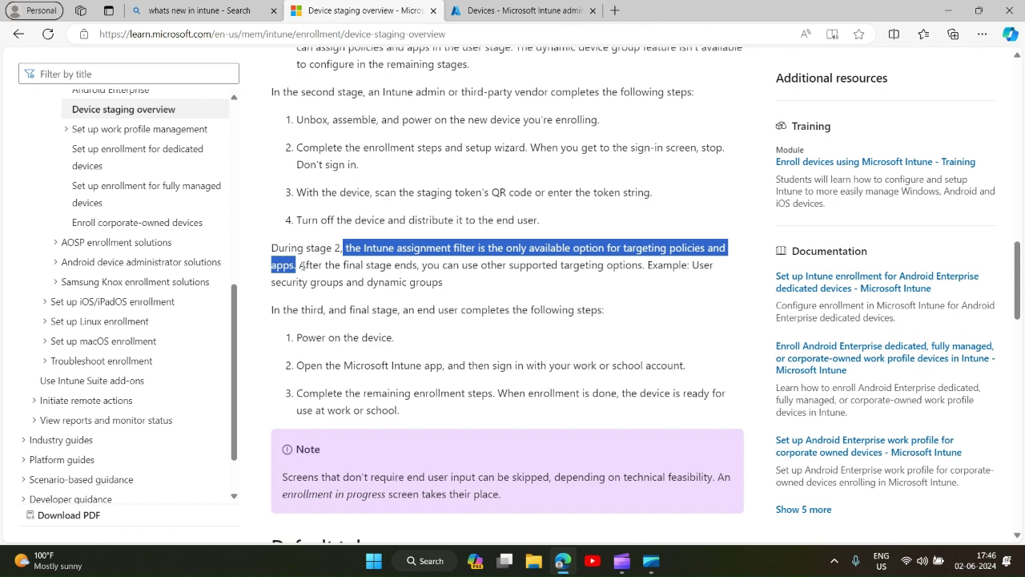
drag(301, 265, 480, 269)
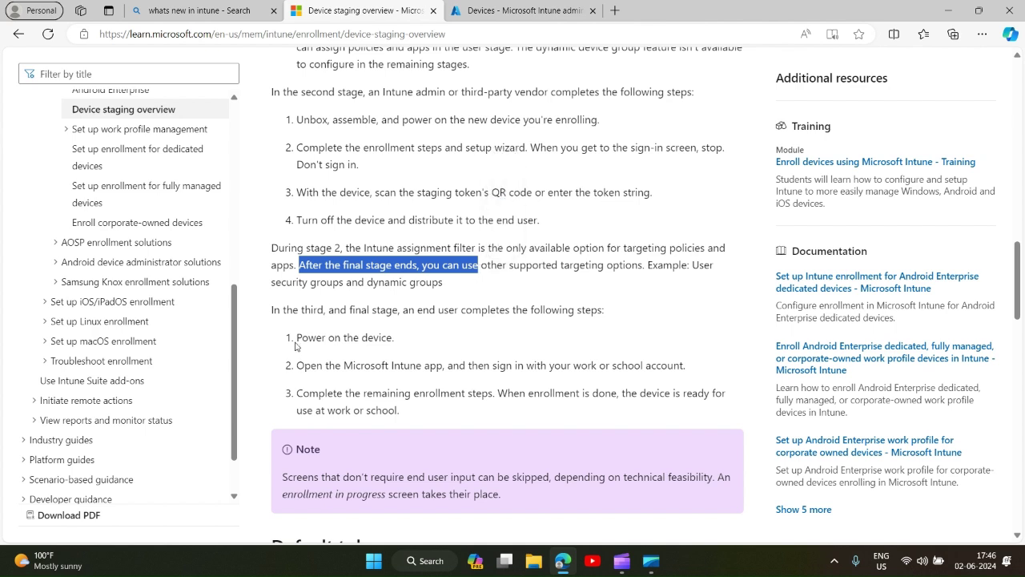
drag(298, 338, 392, 338)
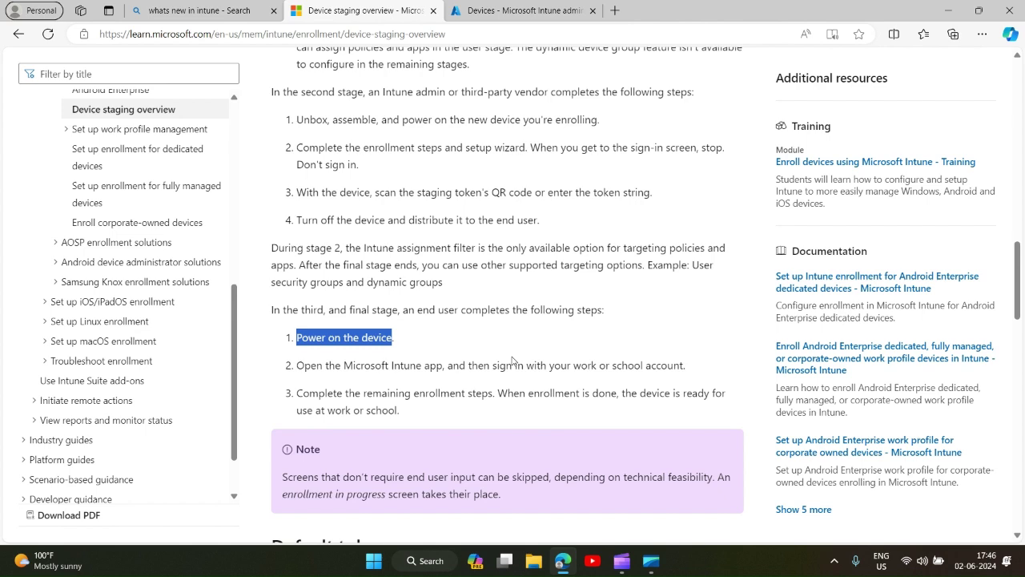
scroll(514, 359, down, 2)
scroll(466, 370, down, 2)
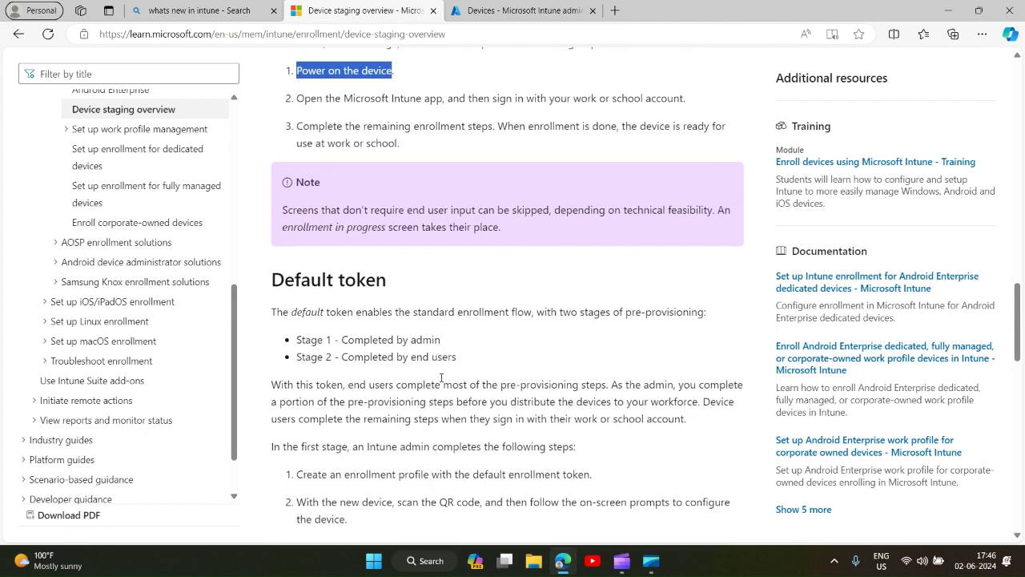
scroll(513, 252, up, 2)
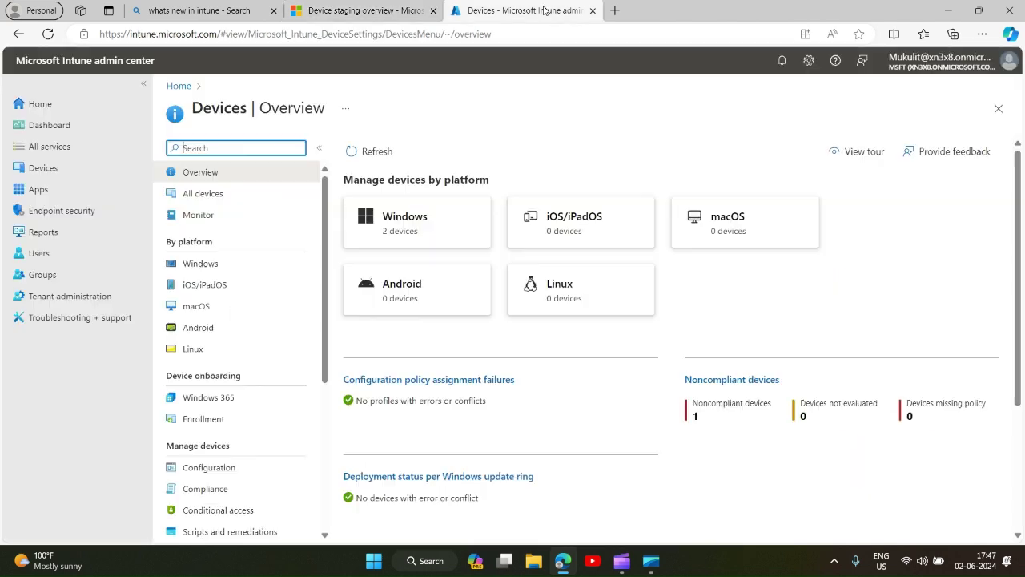
In the Intune admin center, start a new Android enrollment profile for corporate-owned, fully managed user devices.
click(547, 9)
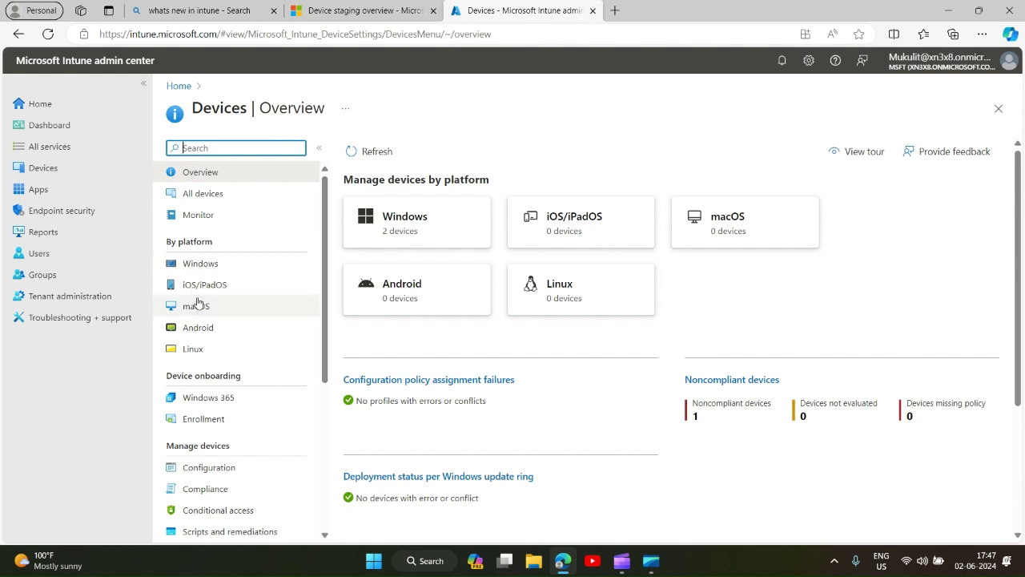
click(200, 327)
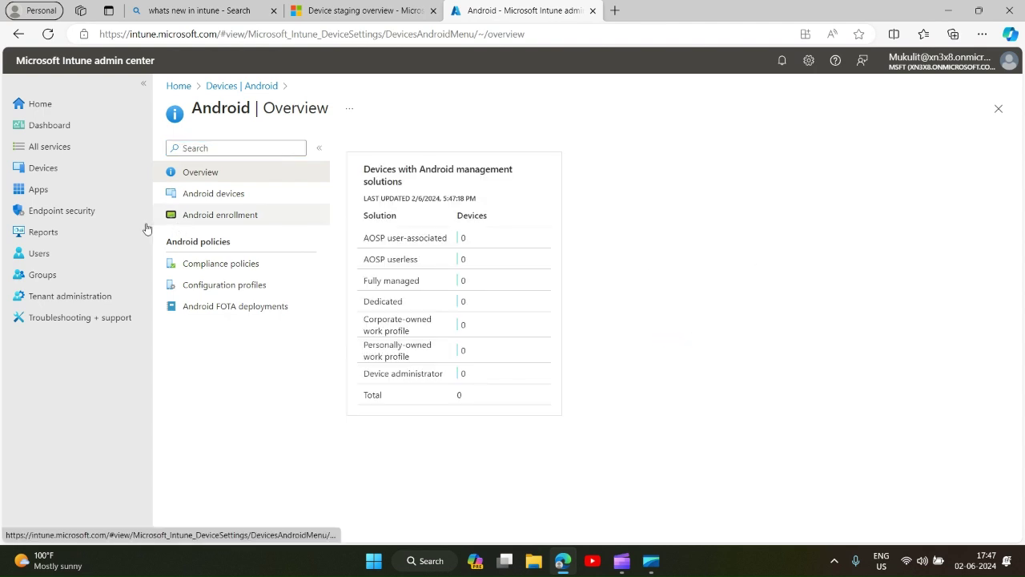
click(210, 223)
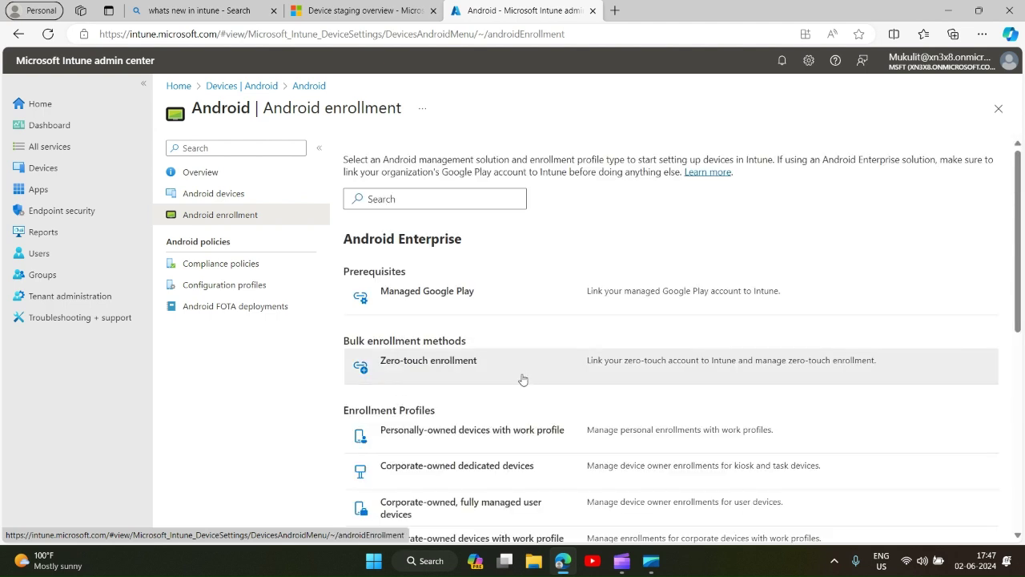
scroll(521, 380, down, 1)
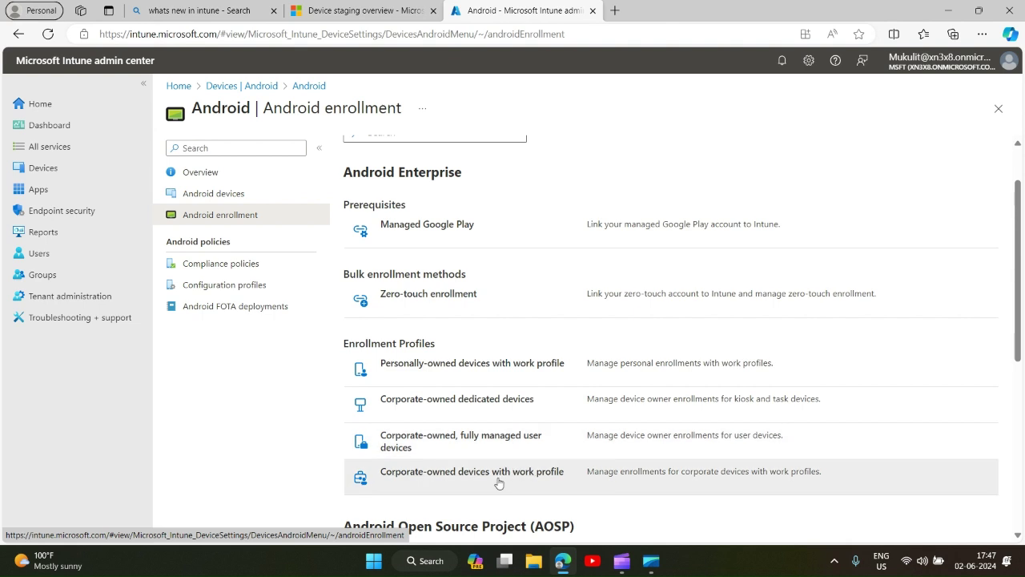
click(504, 440)
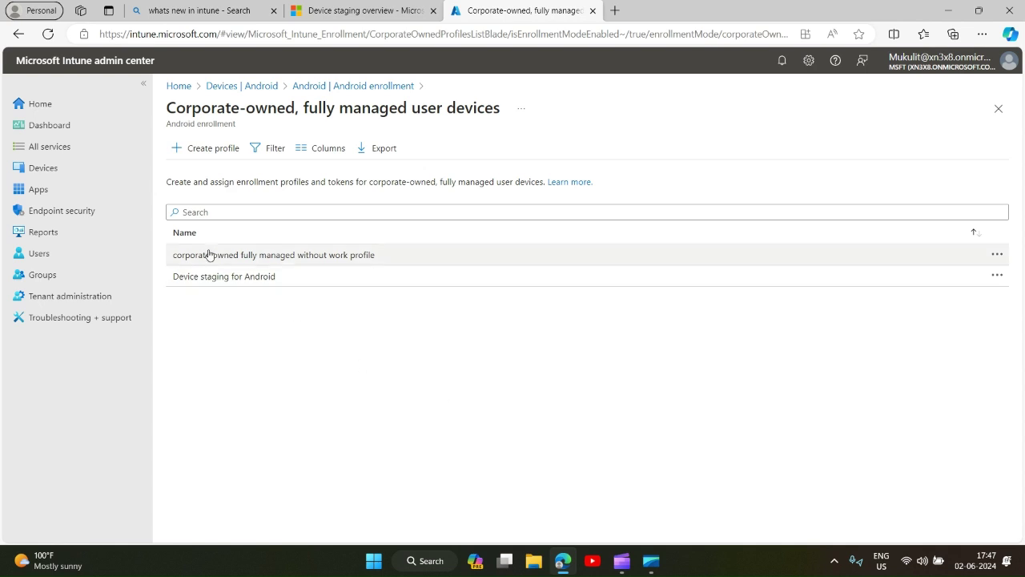
click(200, 150)
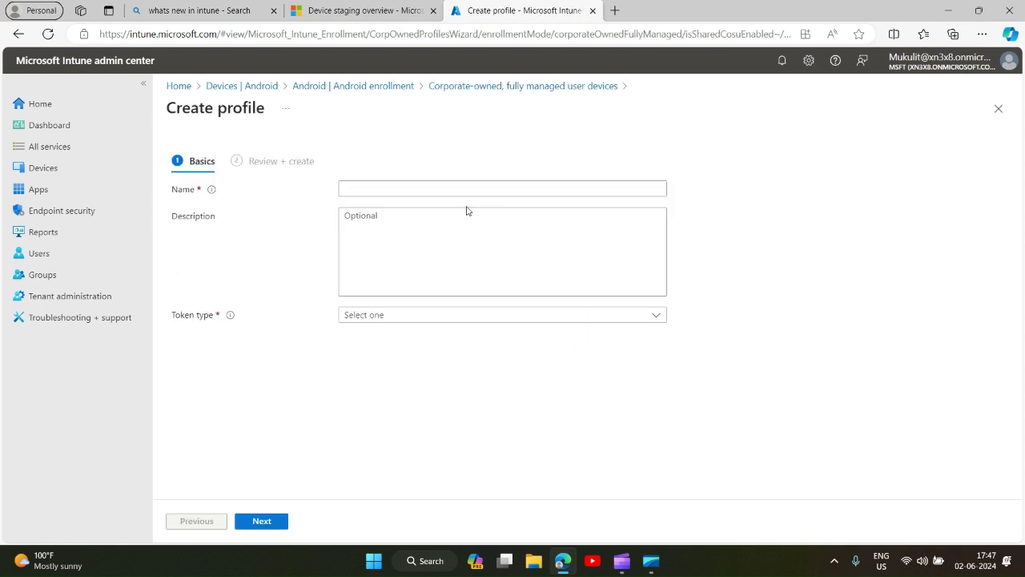
Name the enrollment profile "device satge enrollment" and set its token type to Corporate-owned, fully managed, via staging.
click(373, 188)
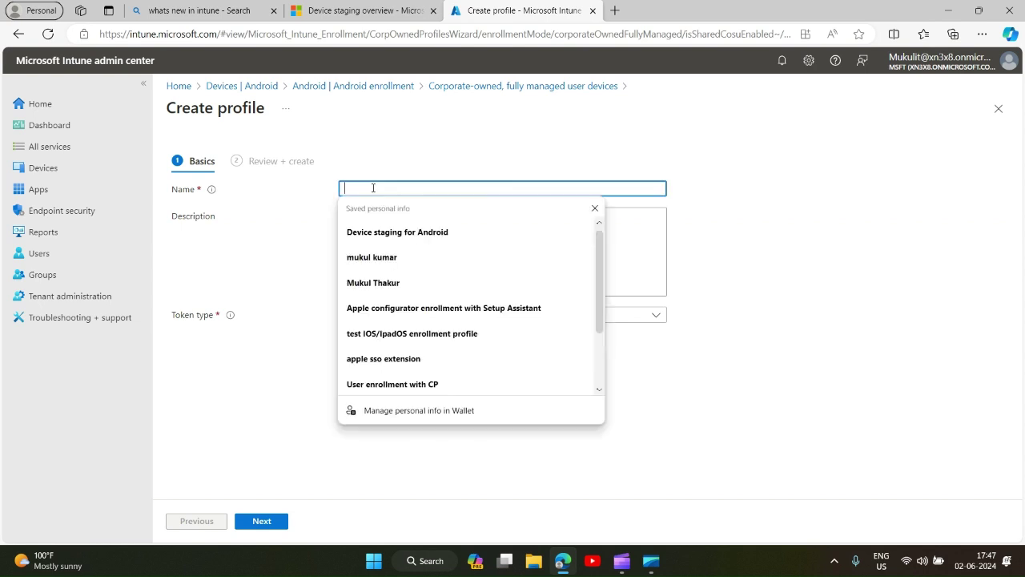
text(device s)
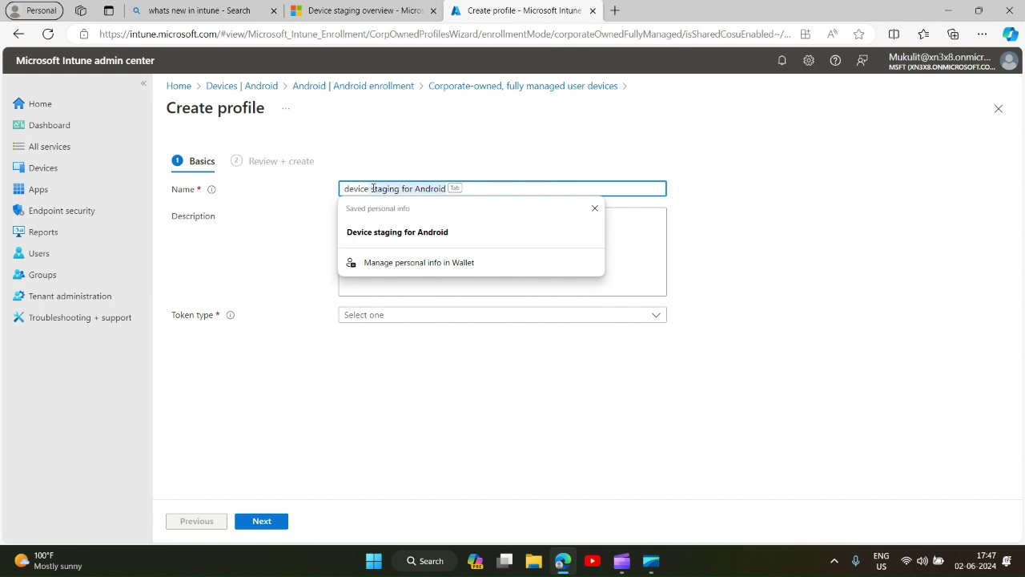
text(atge)
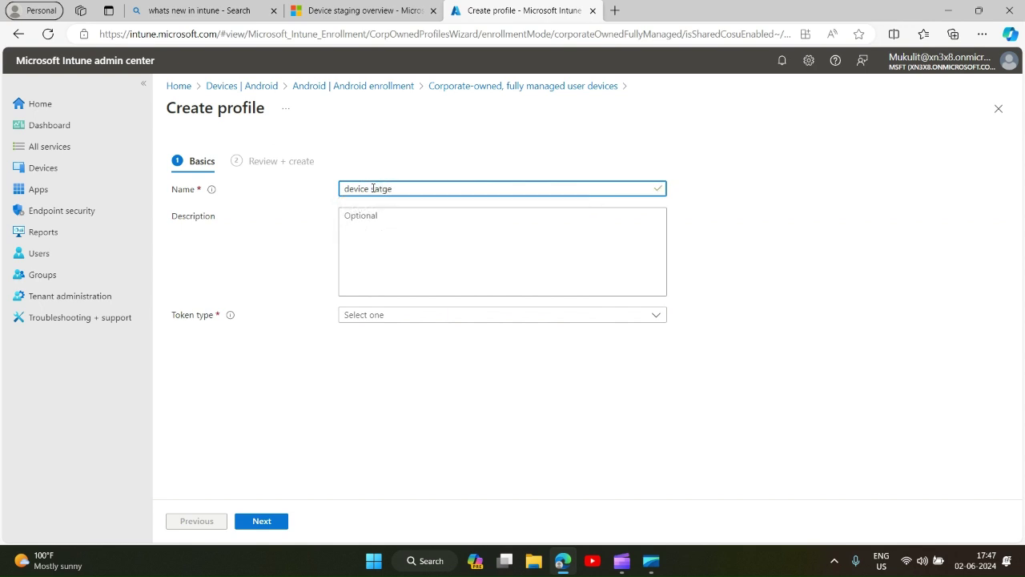
text( enrollment)
click(442, 317)
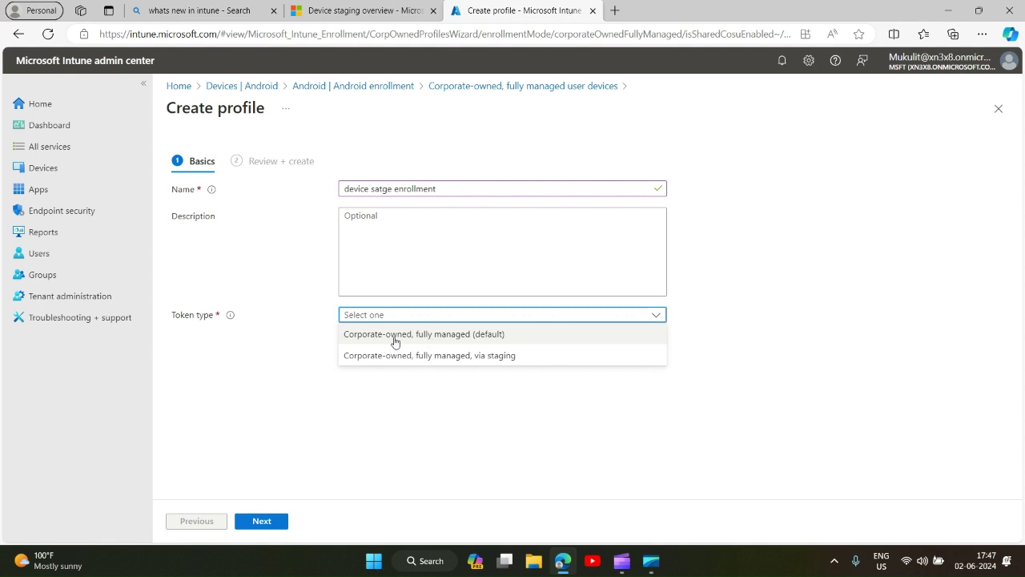
click(497, 361)
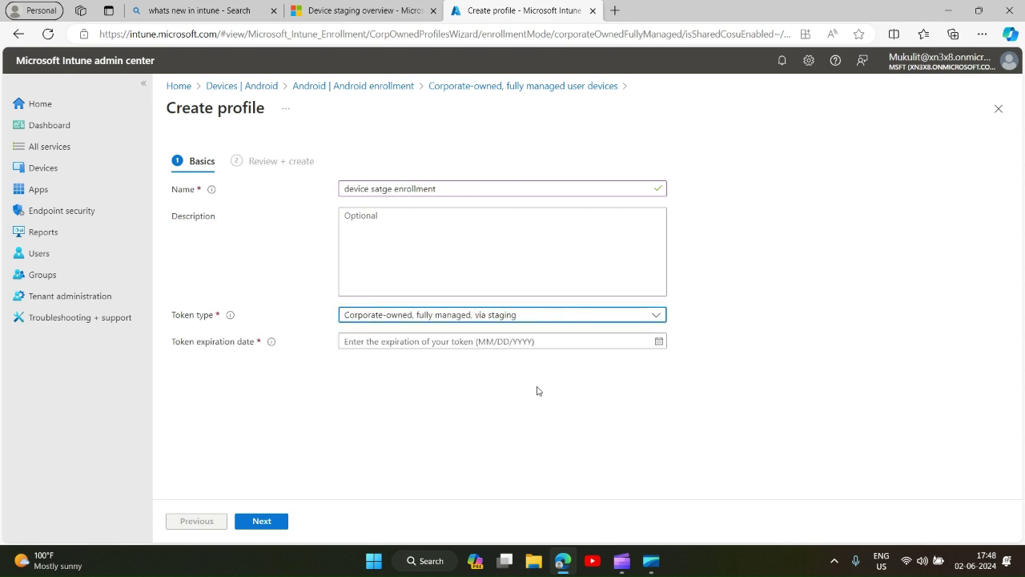
Set the token expiration date to February 1, 2025 and create the enrollment profile.
click(659, 341)
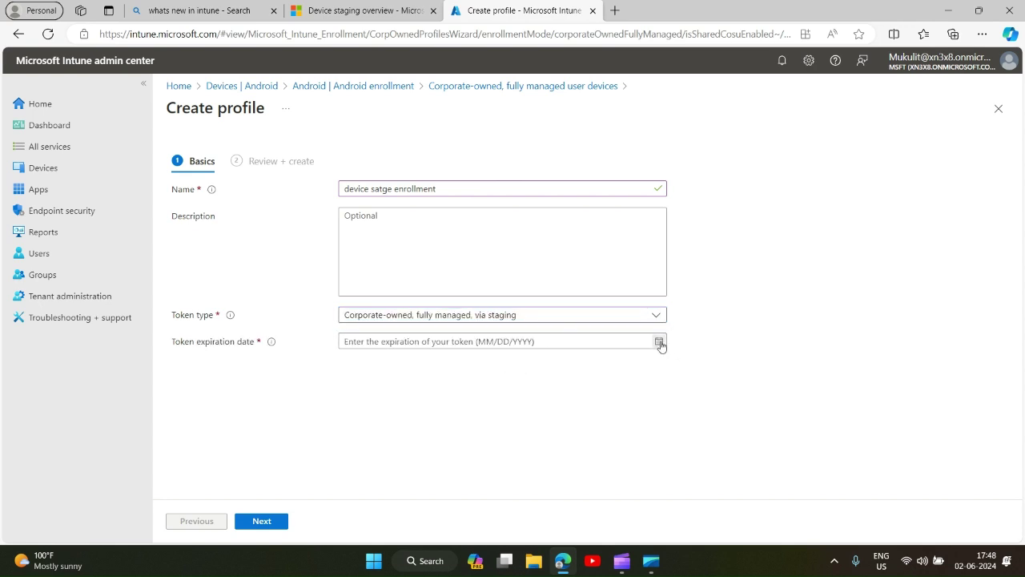
click(649, 350)
click(649, 350)
click(650, 350)
click(650, 350)
click(649, 350)
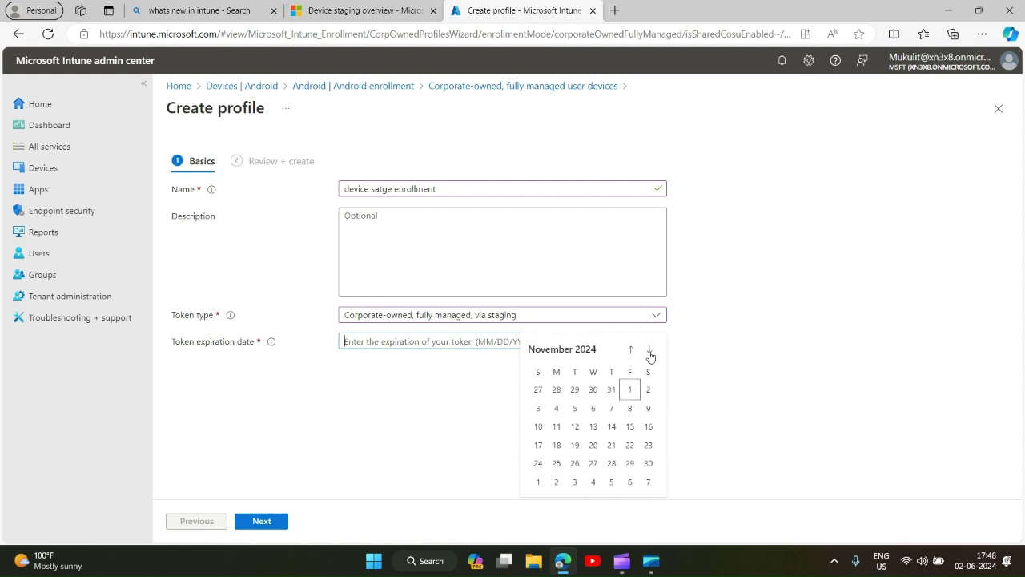
click(649, 350)
click(649, 350)
click(649, 350)
click(650, 391)
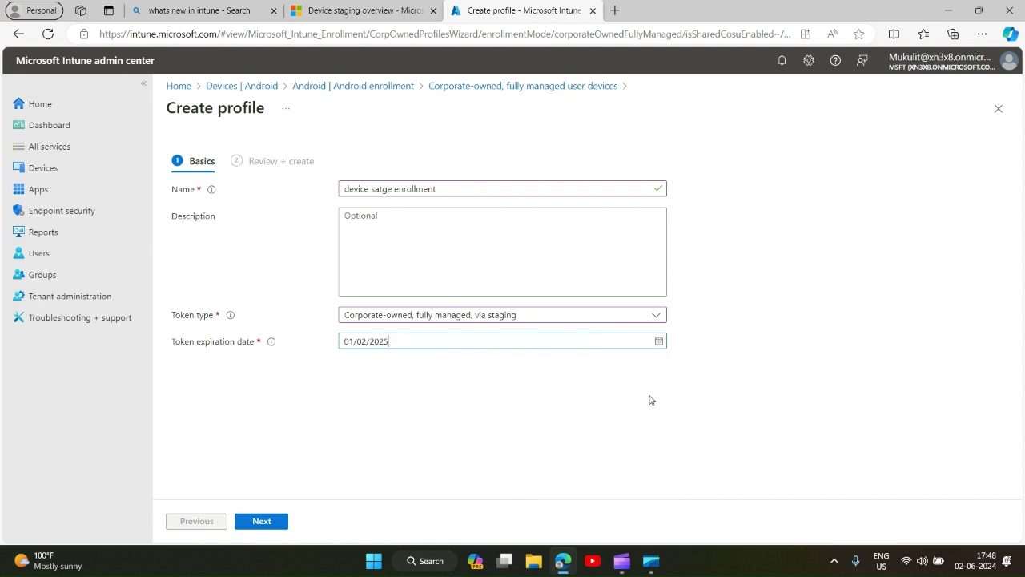
click(262, 522)
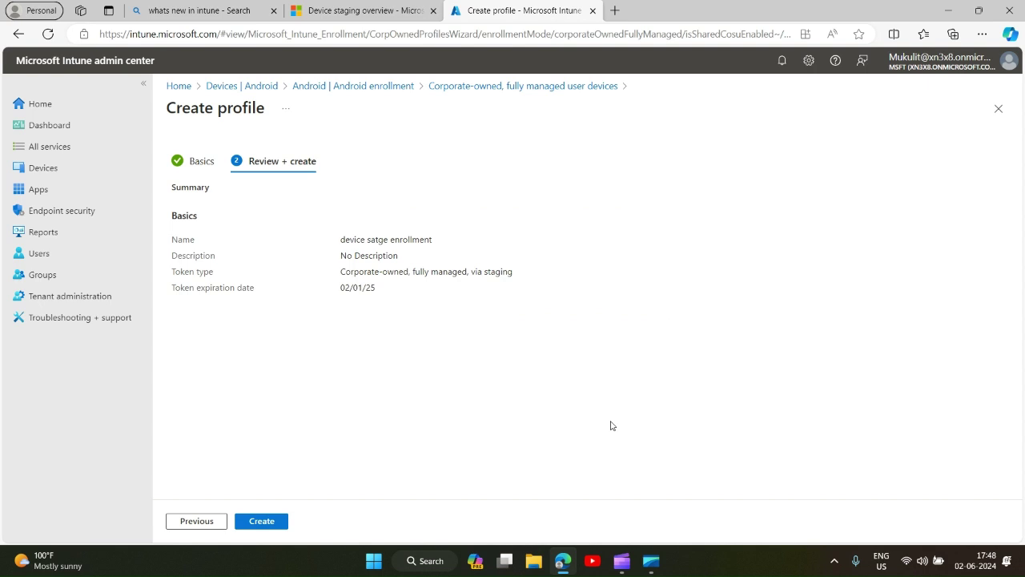
click(265, 522)
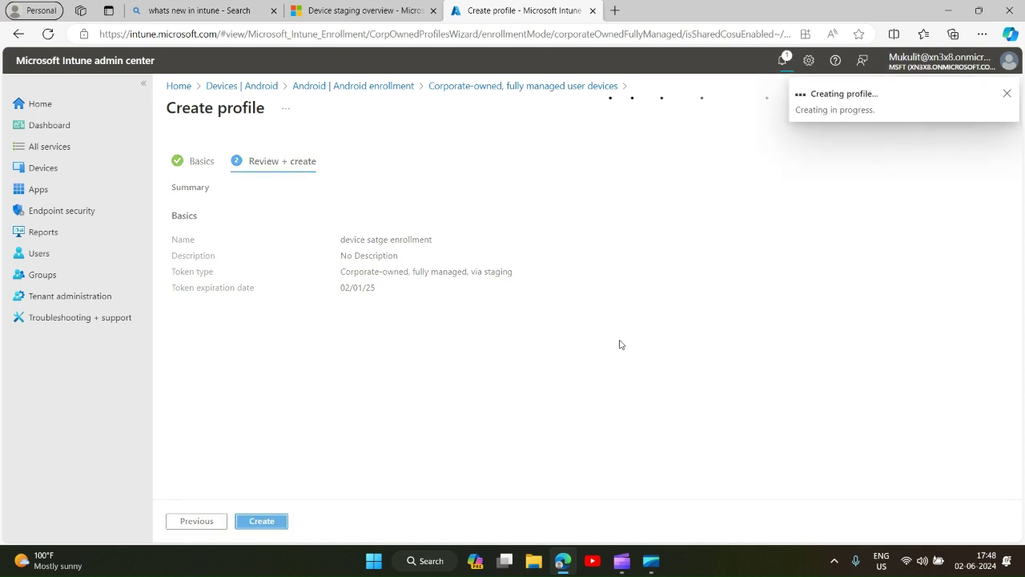
In the device staging overview article, reread the Intune admin's first-stage tasks, highlighting the optional dynamic device group or assignment filter item.
click(357, 11)
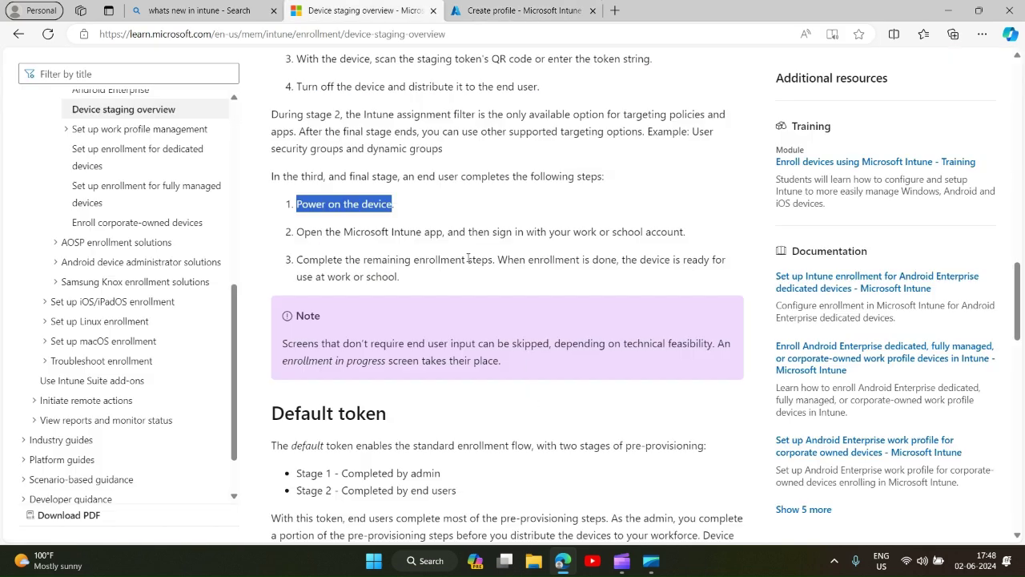
scroll(469, 258, up, 5)
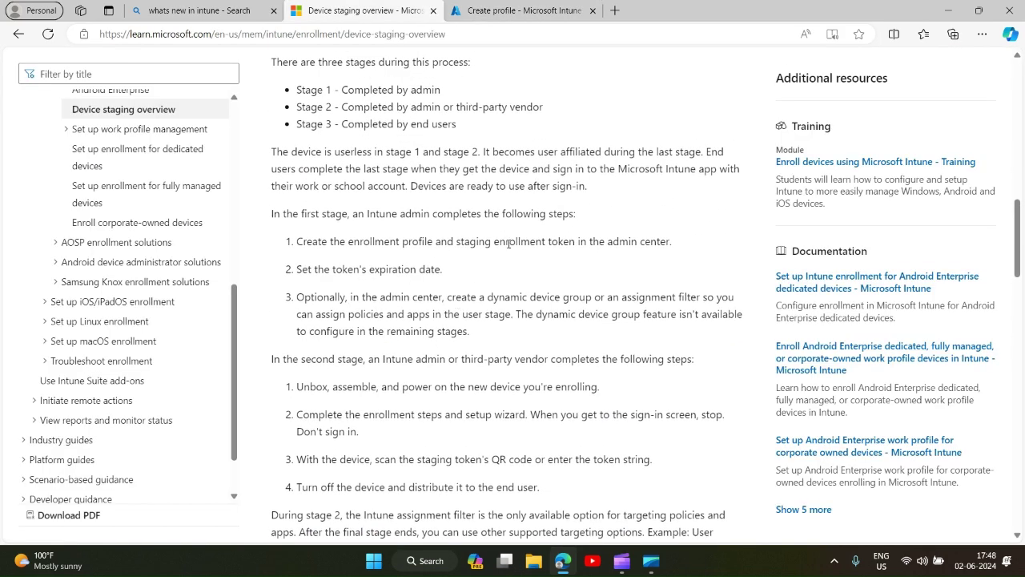
drag(273, 212, 481, 340)
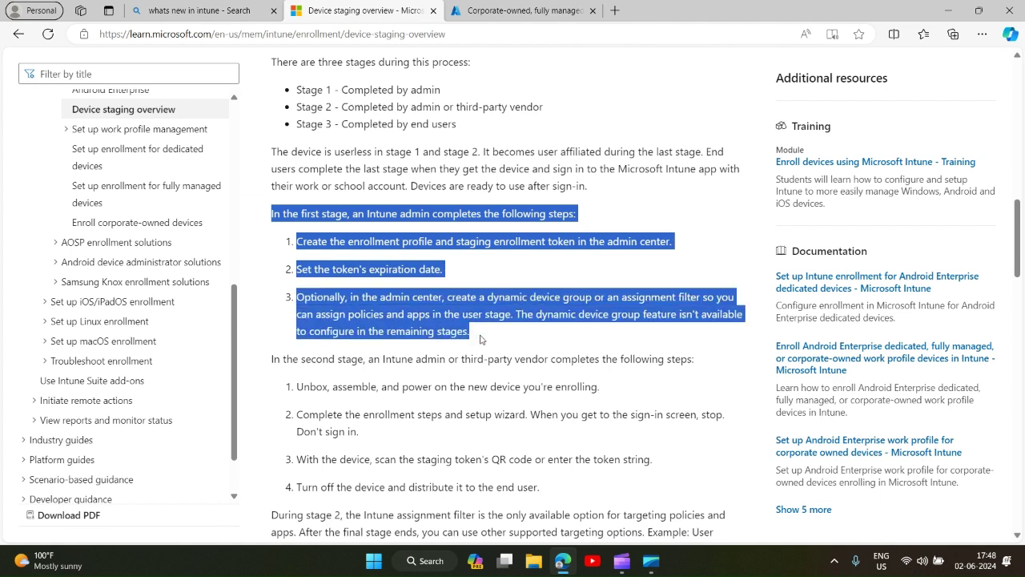
click(454, 279)
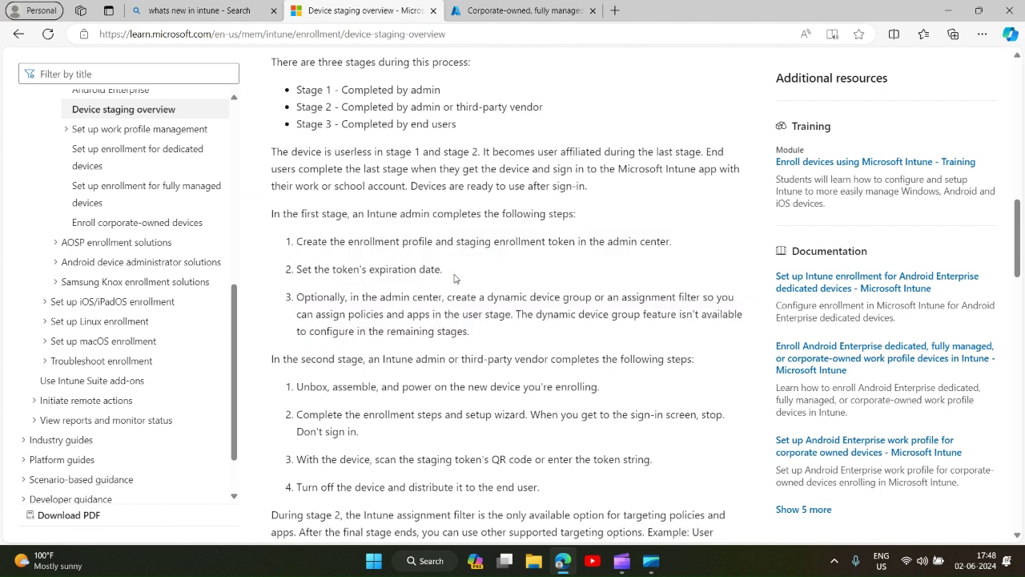
drag(298, 296, 482, 334)
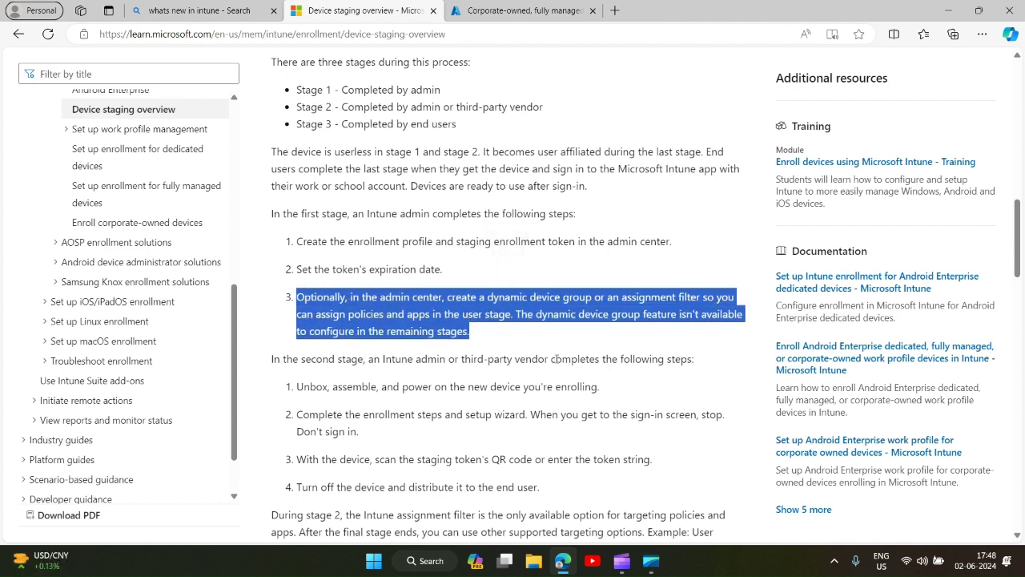
Review the second- and final-stage tasks in the article, then return to the Staging token introduction and its three stages.
scroll(578, 379, down, 2)
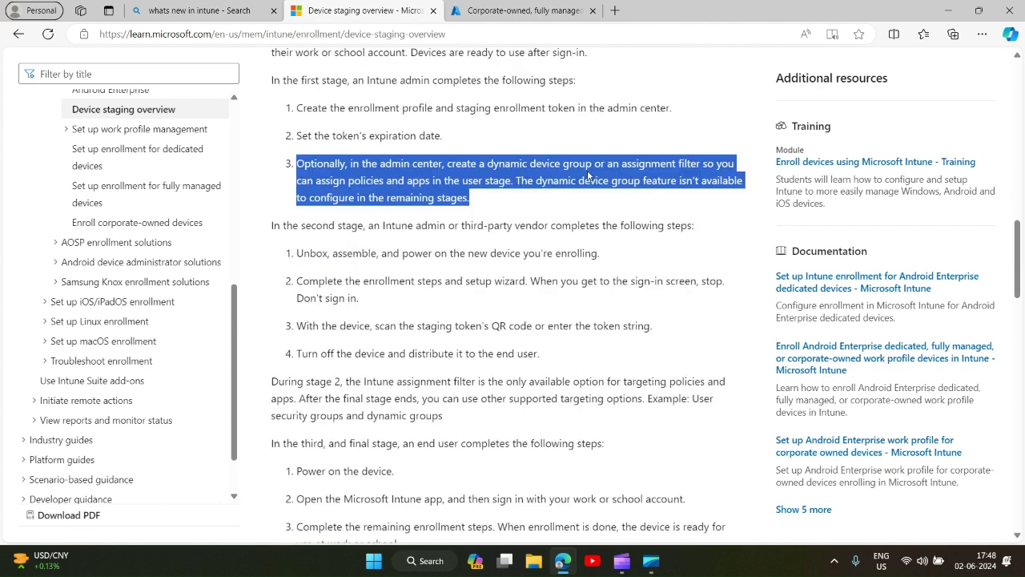
scroll(550, 414, down, 2)
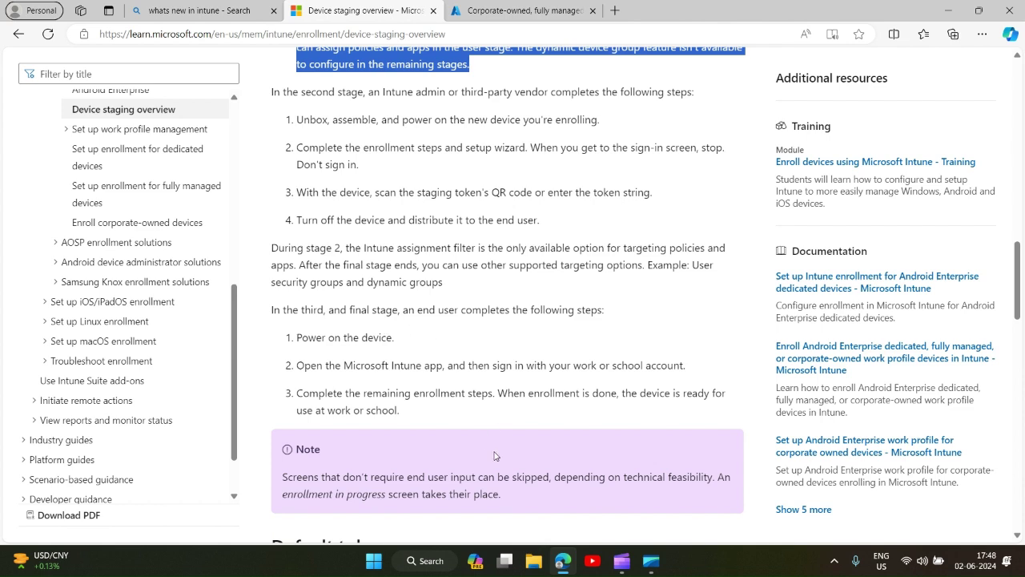
scroll(495, 456, down, 2)
scroll(482, 234, up, 4)
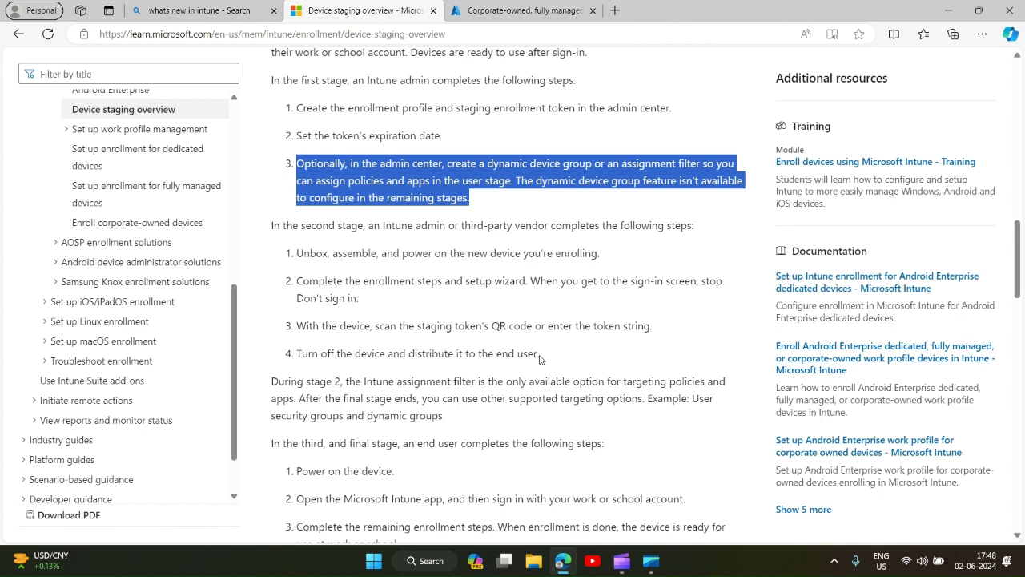
scroll(492, 252, up, 3)
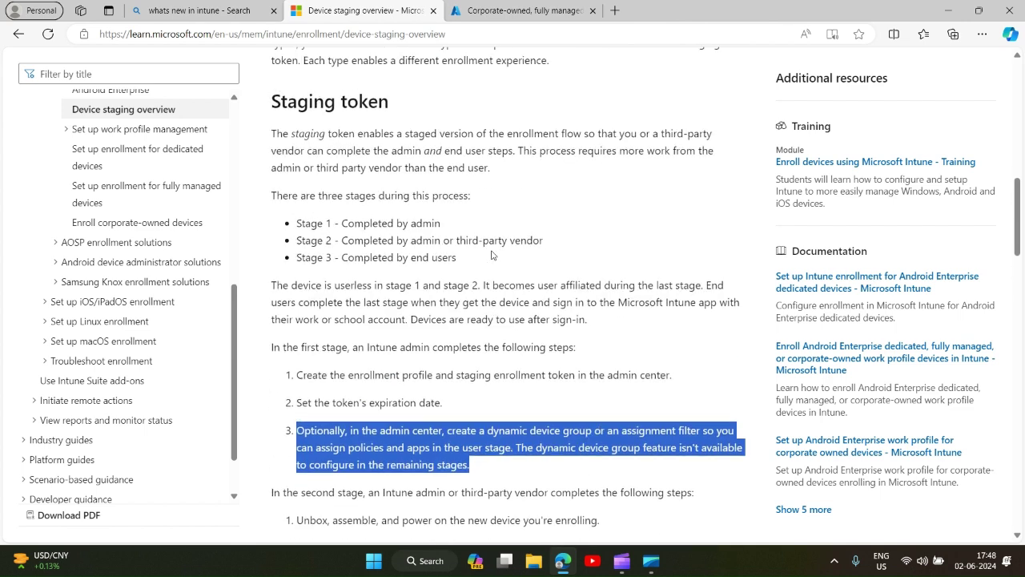
Back in the Intune admin center, start a new managed devices assignment filter under the tenant administration filters.
click(519, 16)
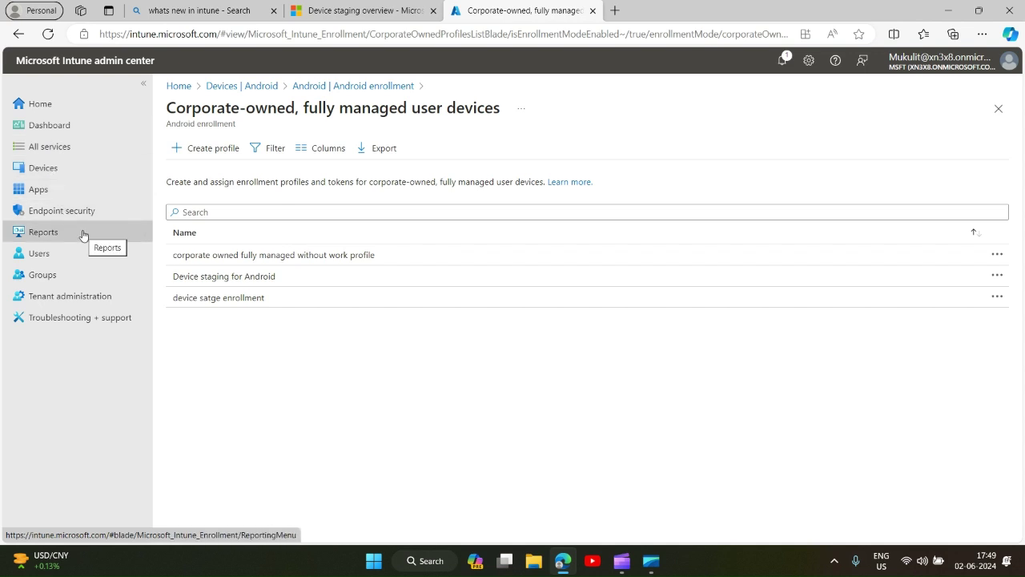
click(87, 296)
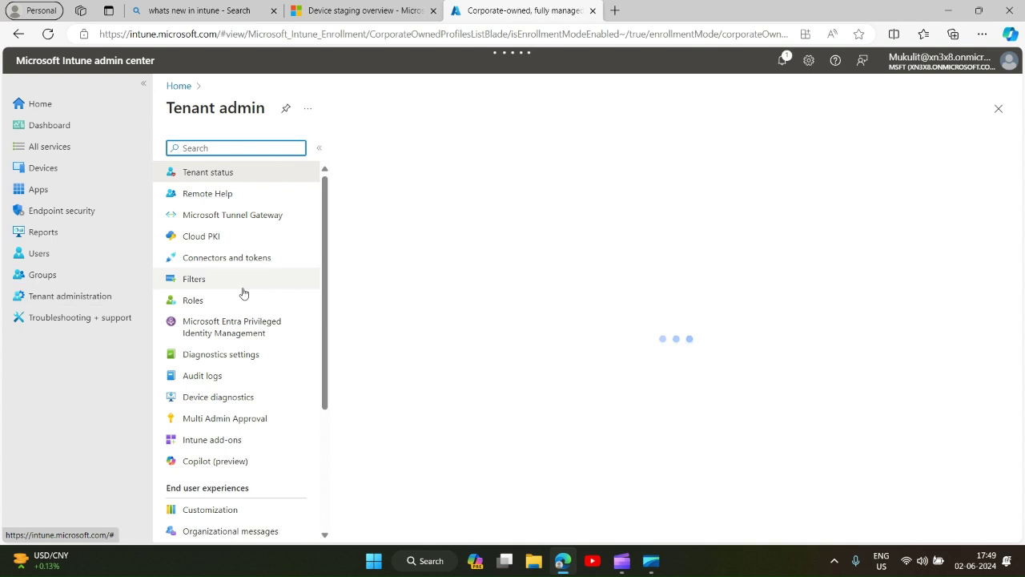
scroll(239, 301, down, 2)
scroll(239, 302, down, 1)
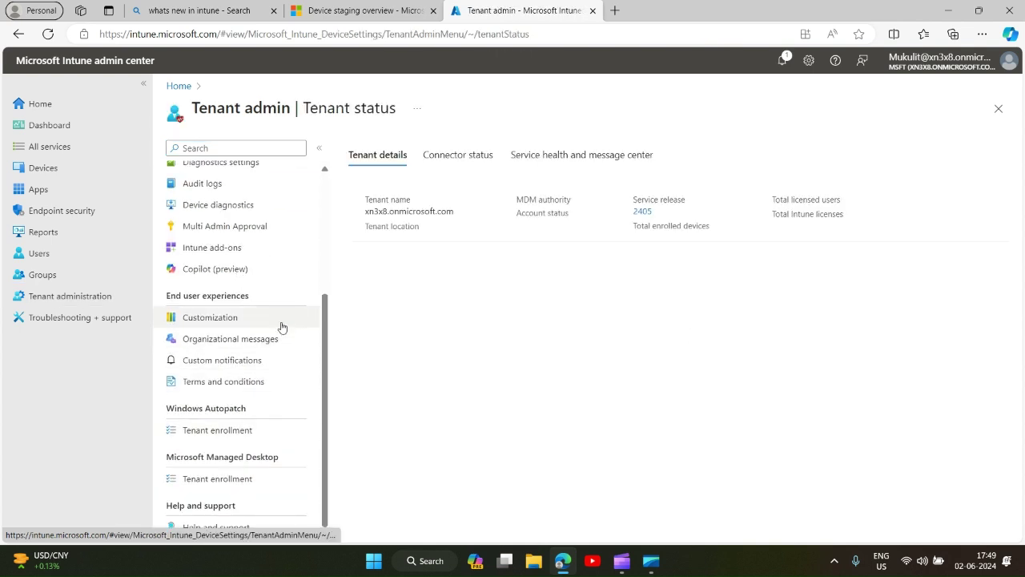
scroll(281, 325, up, 2)
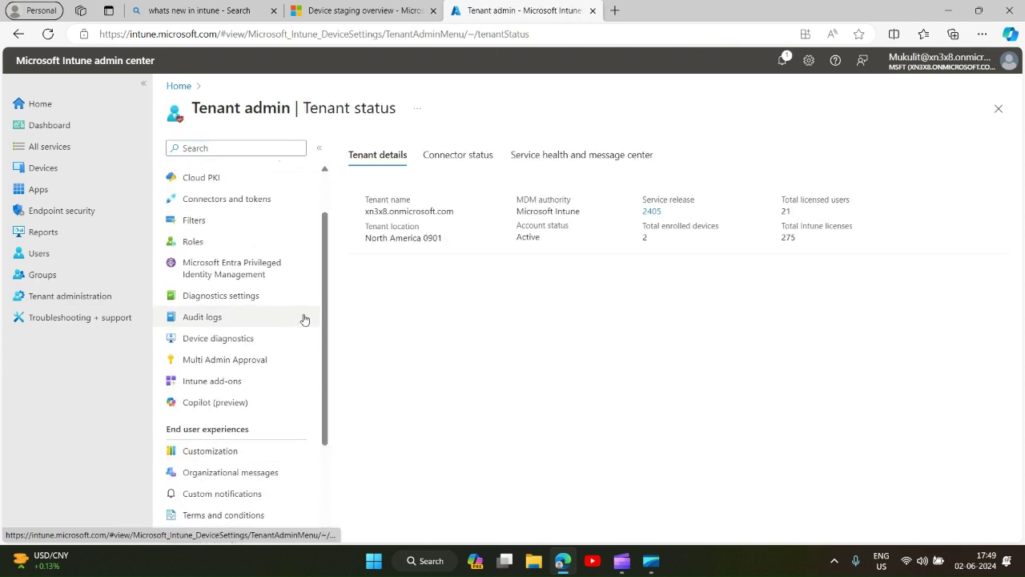
click(213, 224)
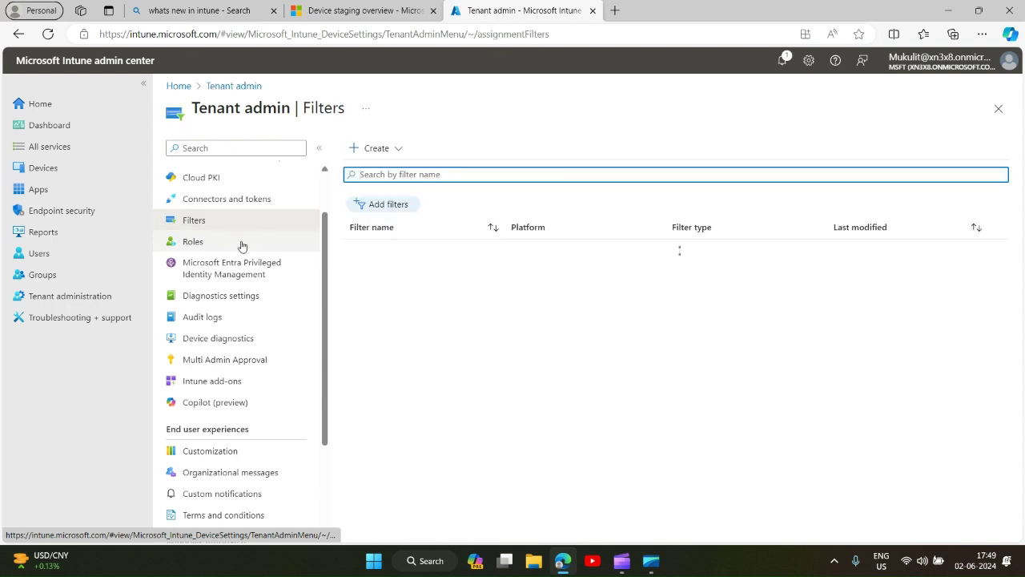
click(398, 152)
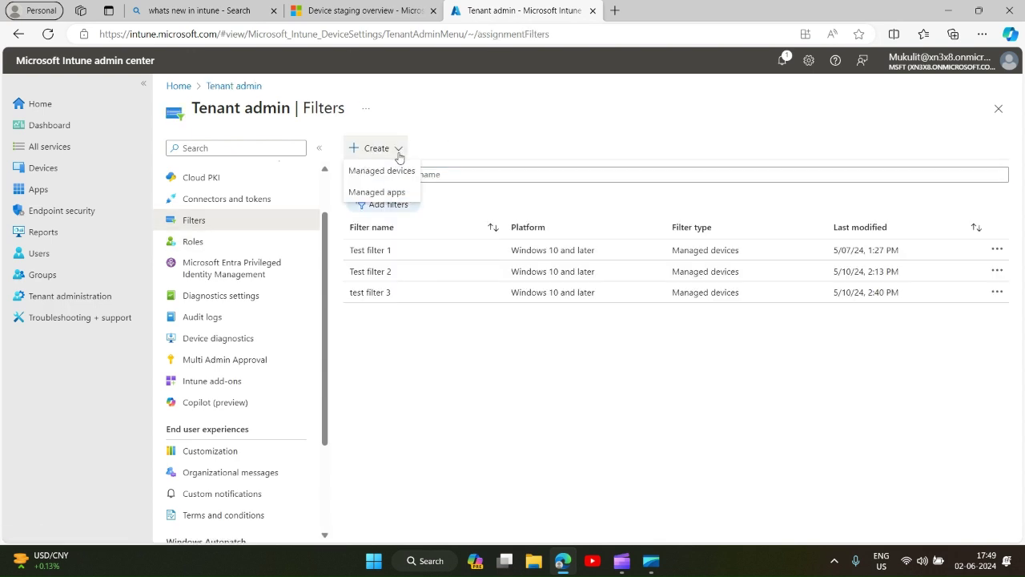
click(399, 176)
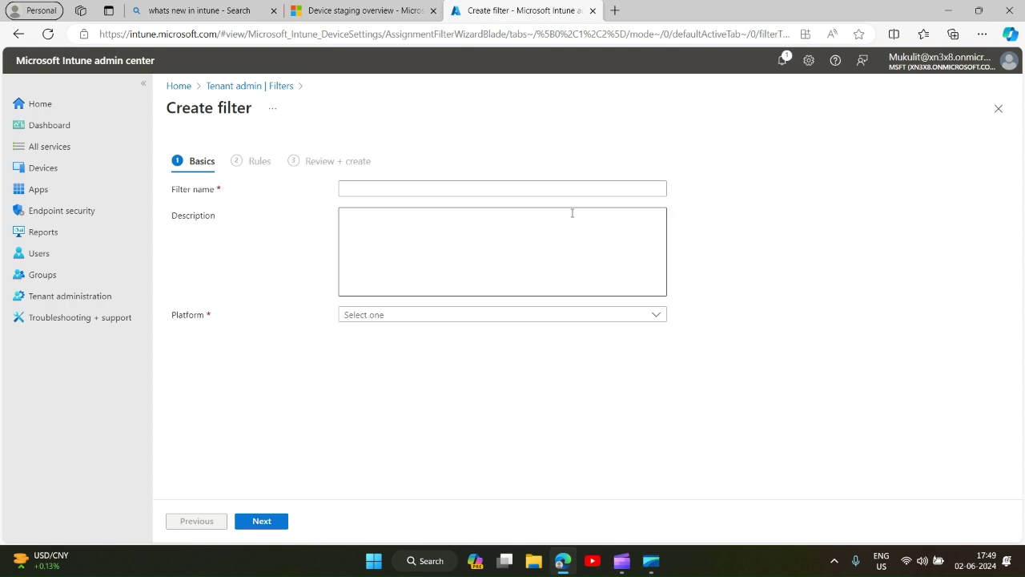
Name the filter "Staged Android device", set its platform to Android Enterprise and proceed to the rules.
click(349, 189)
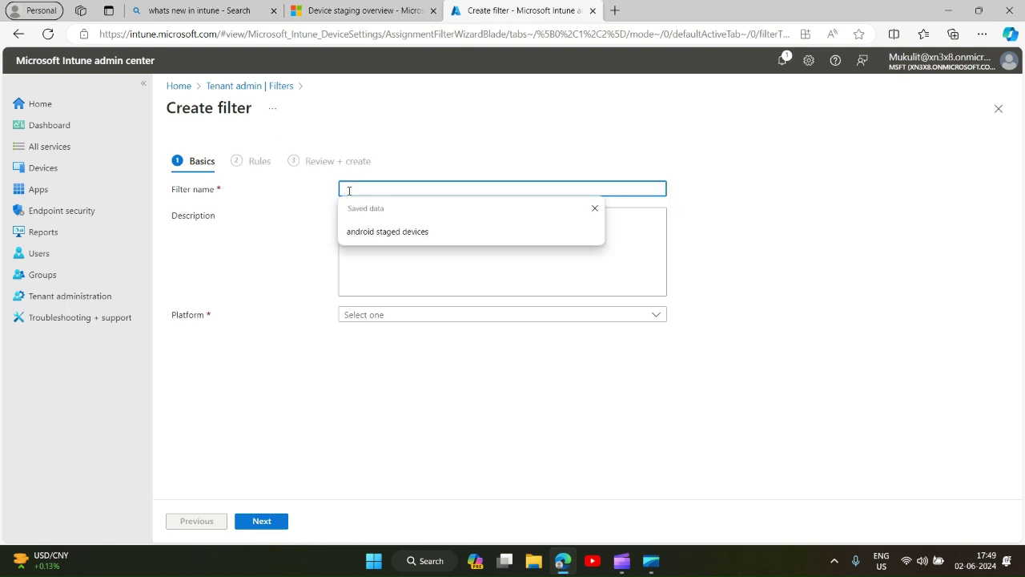
text(Sta)
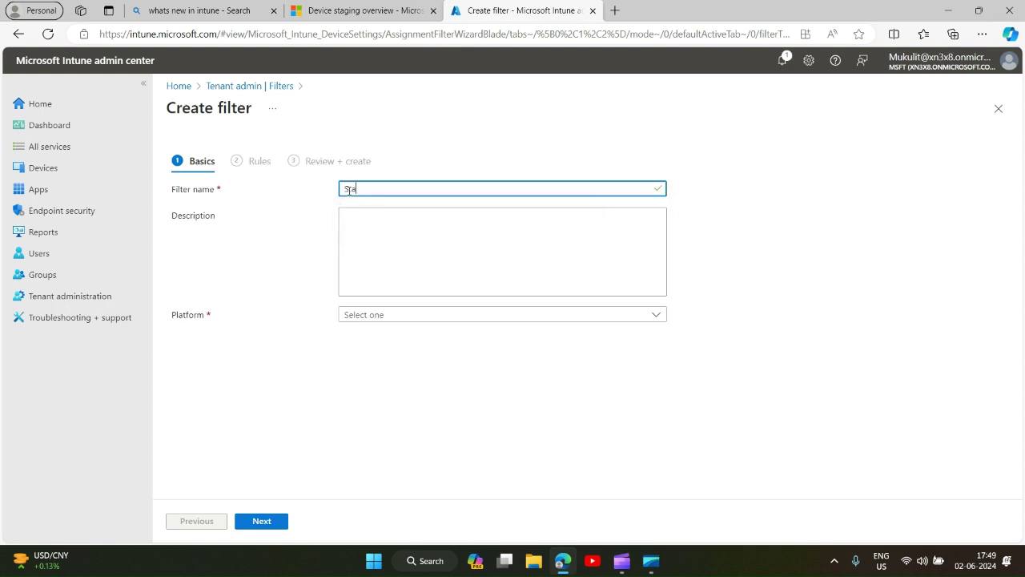
text(ged Android device)
click(416, 317)
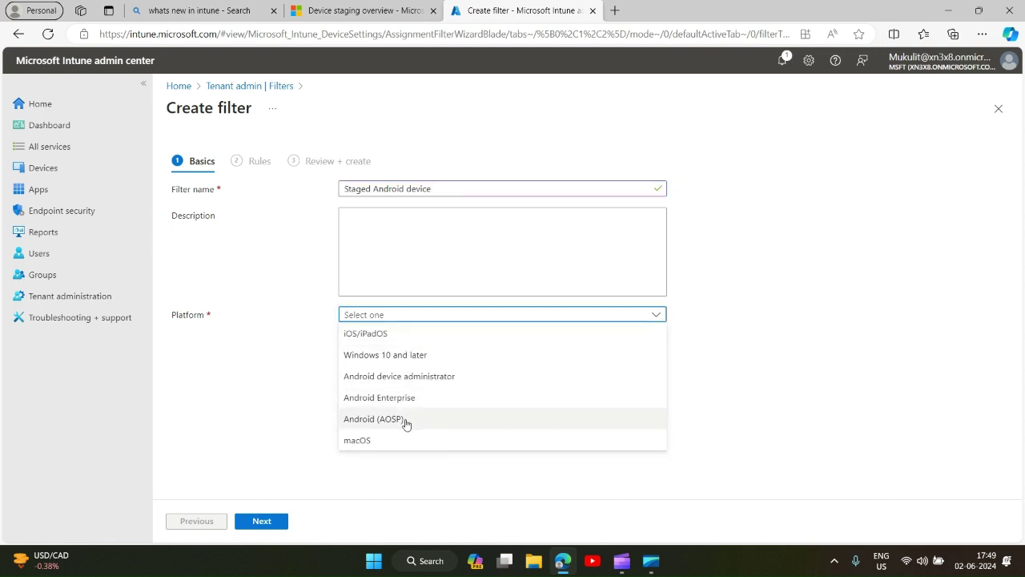
click(374, 400)
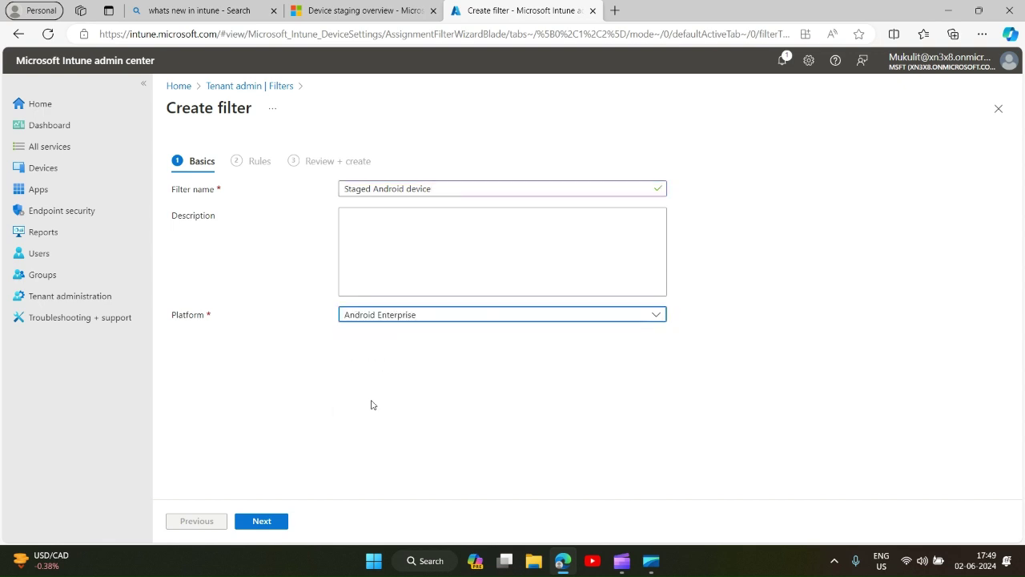
click(273, 522)
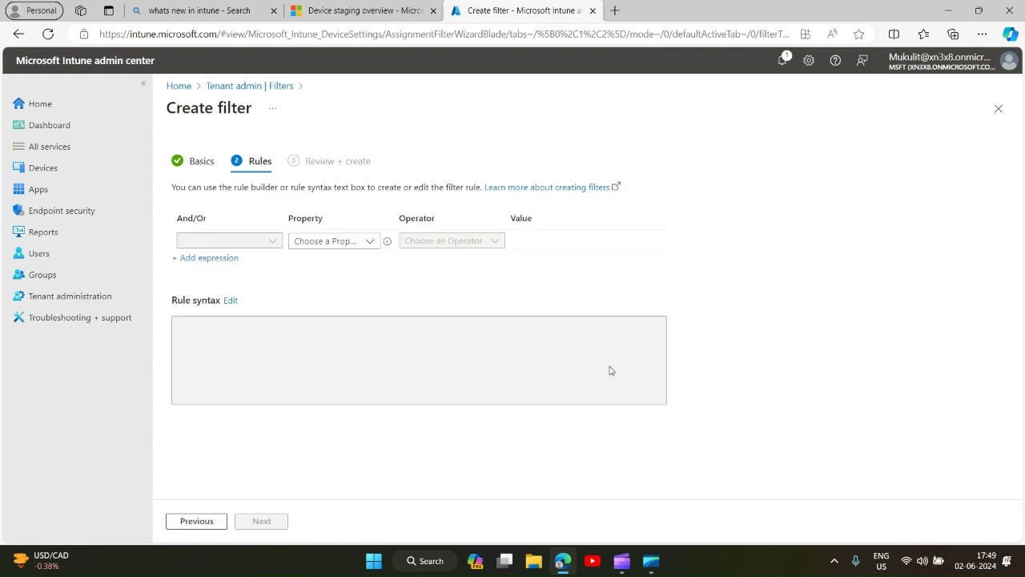
Start the filter rule with the enrollmentProfileName property and the Equals operator, ready to receive its value.
click(369, 241)
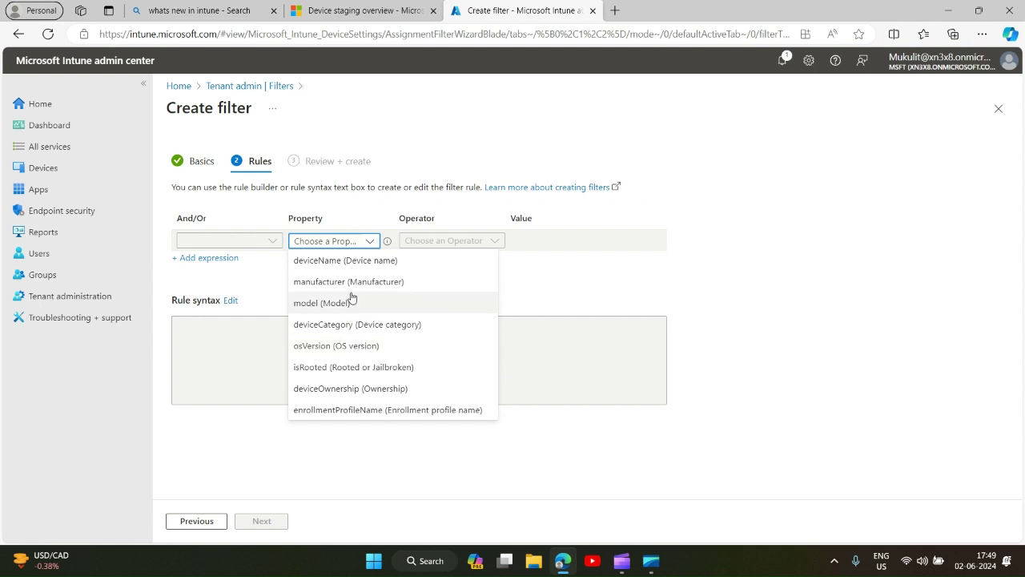
click(394, 410)
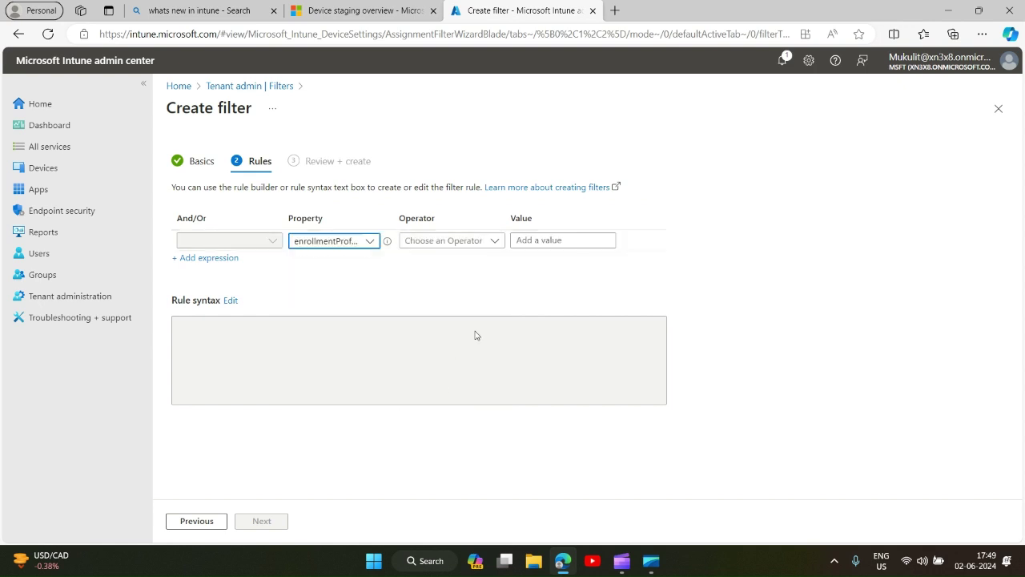
click(495, 244)
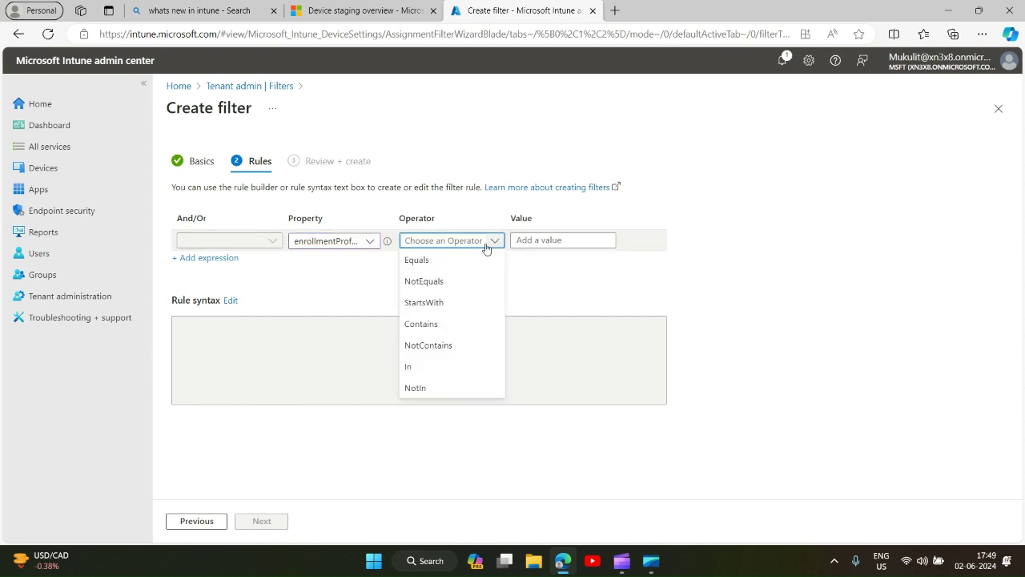
click(418, 260)
click(535, 241)
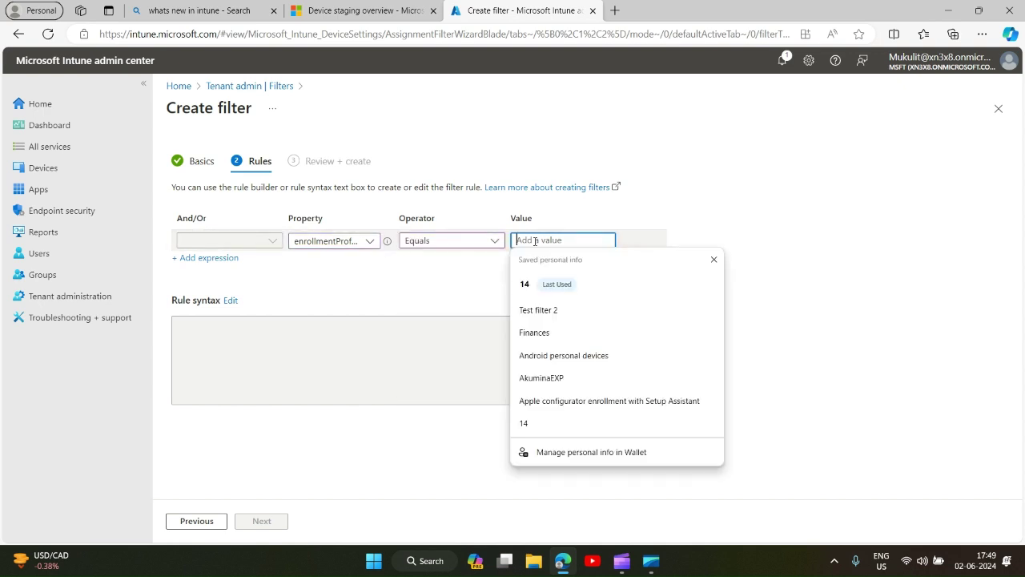
In a separate browser tab, open the Android corporate-owned, fully managed enrollment profiles and copy the profile name "device satge enrollment".
right_click(71, 174)
click(128, 187)
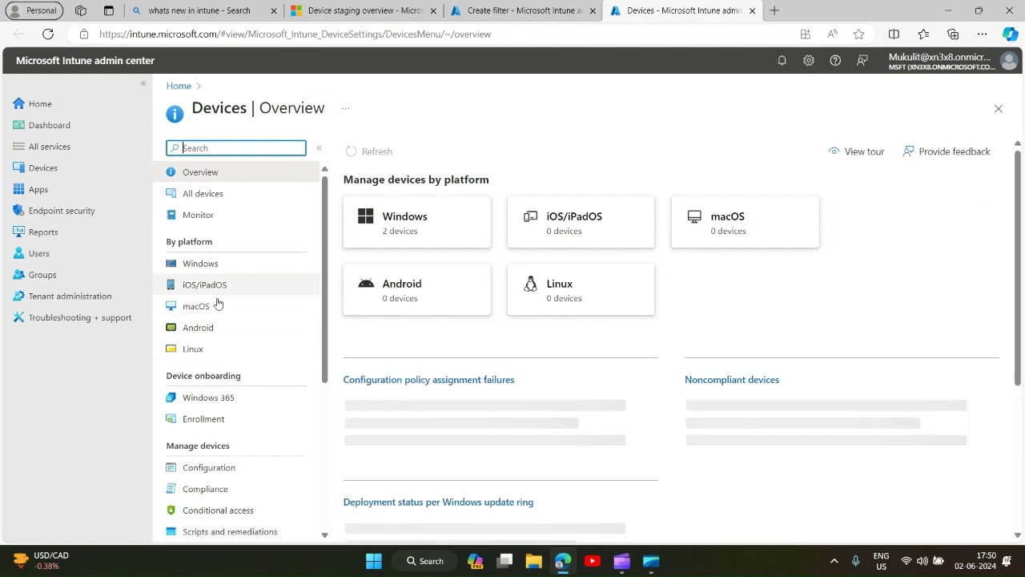
click(208, 332)
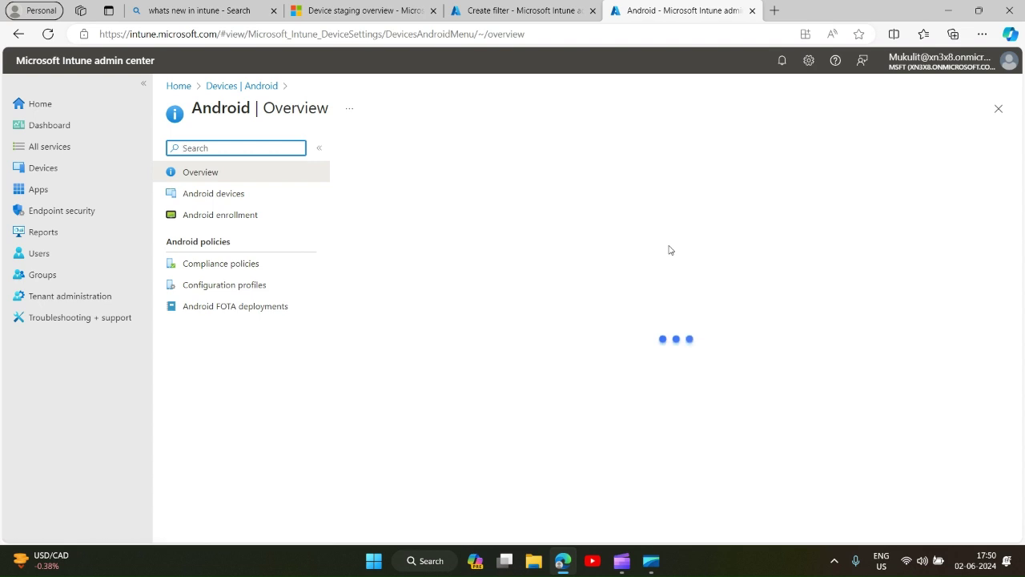
click(221, 218)
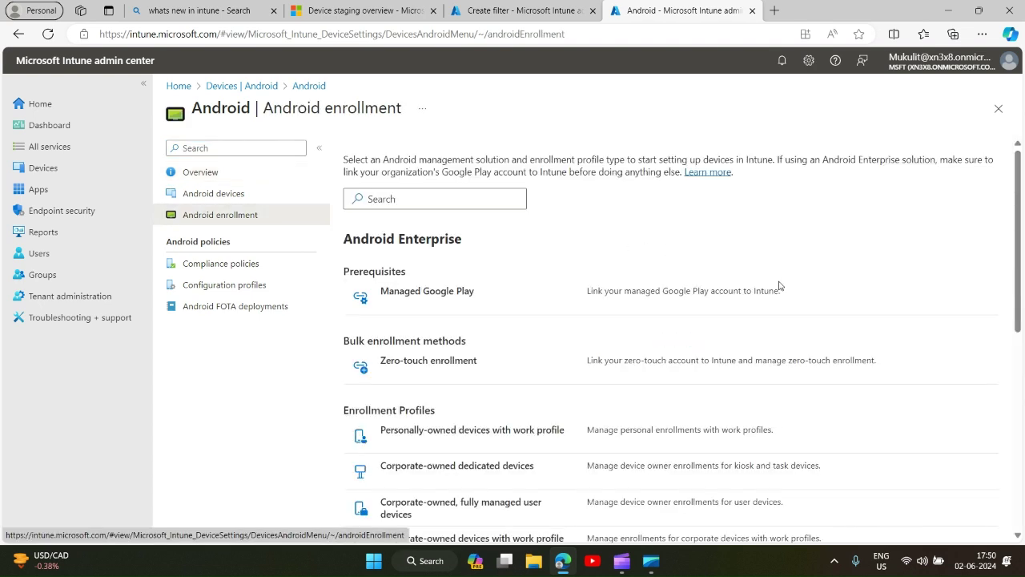
scroll(451, 425, down, 1)
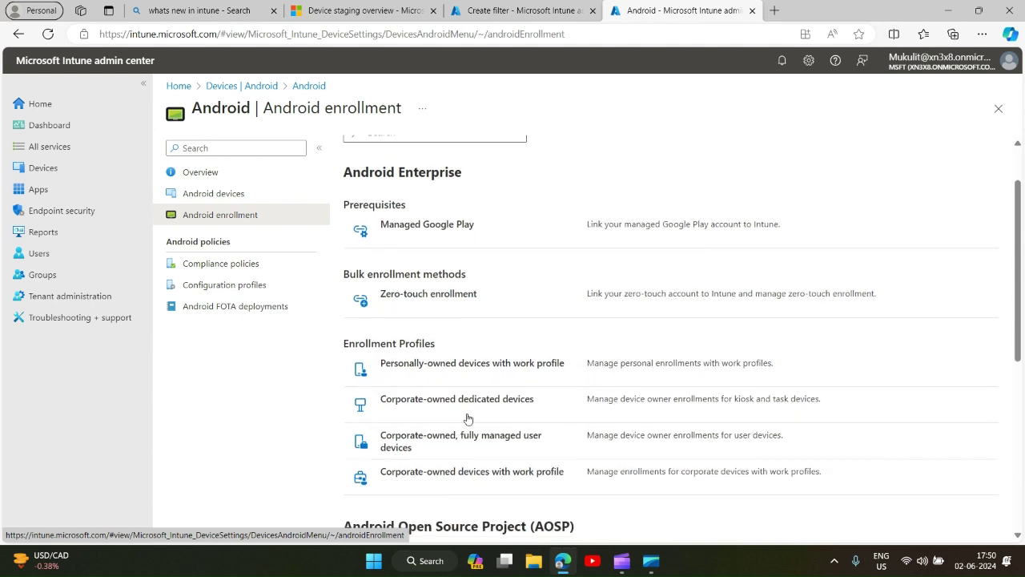
click(504, 442)
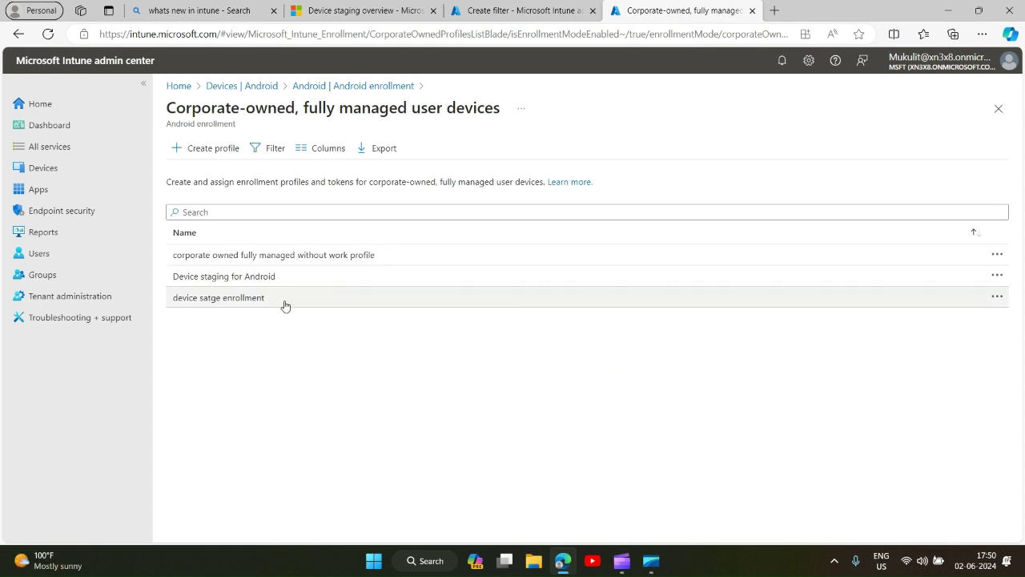
drag(278, 303, 174, 304)
key(ctrl+c)
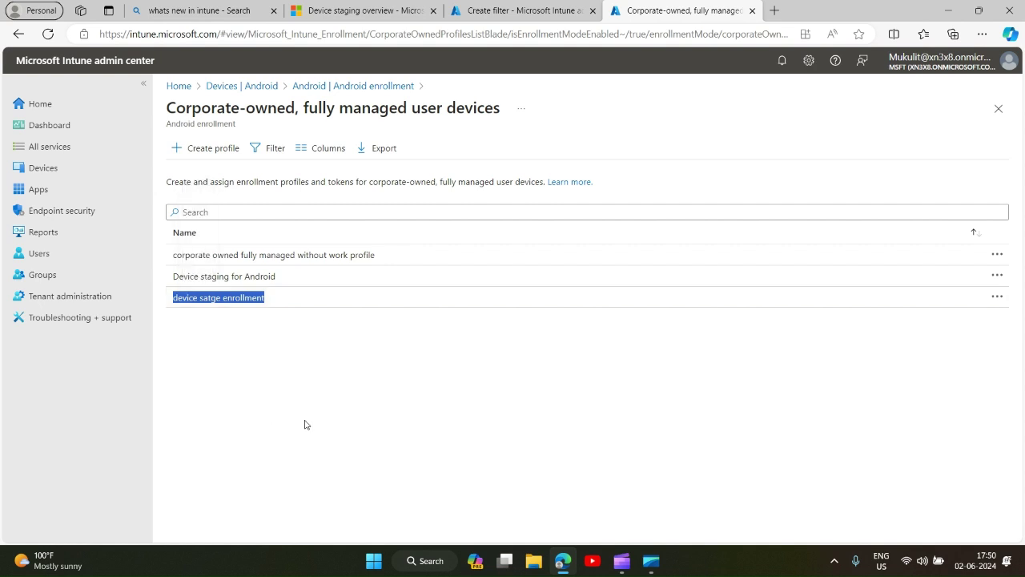
Back in the filter rules, paste "device satge enrollment" as the enrollment profile name value and add the expression.
click(511, 11)
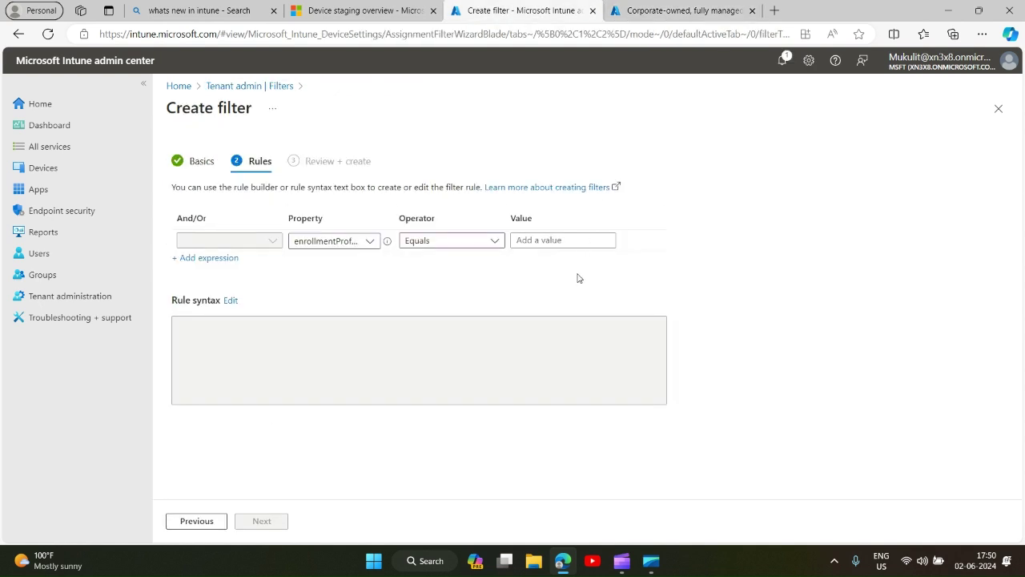
click(526, 239)
key(ctrl+v)
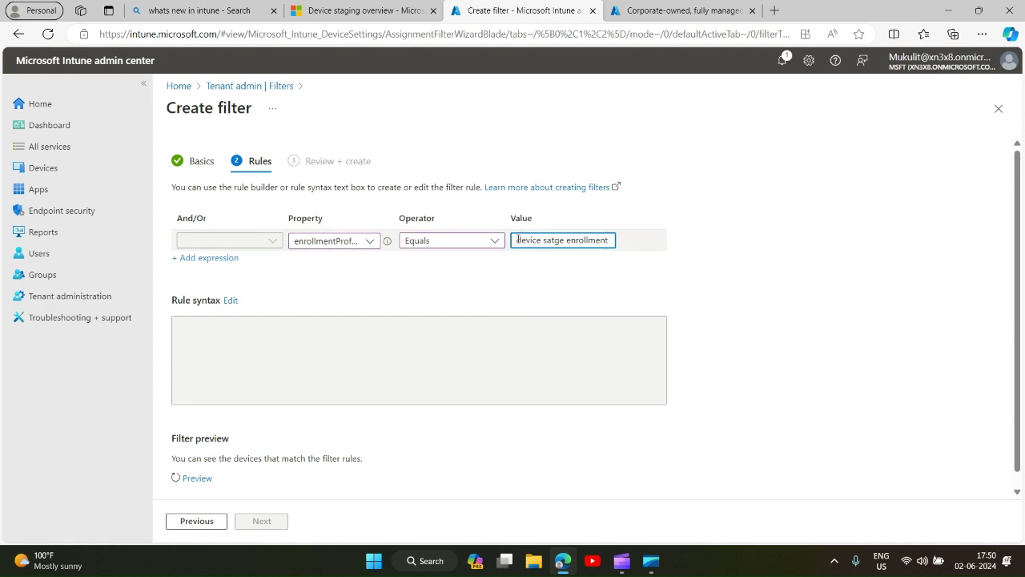
click(209, 258)
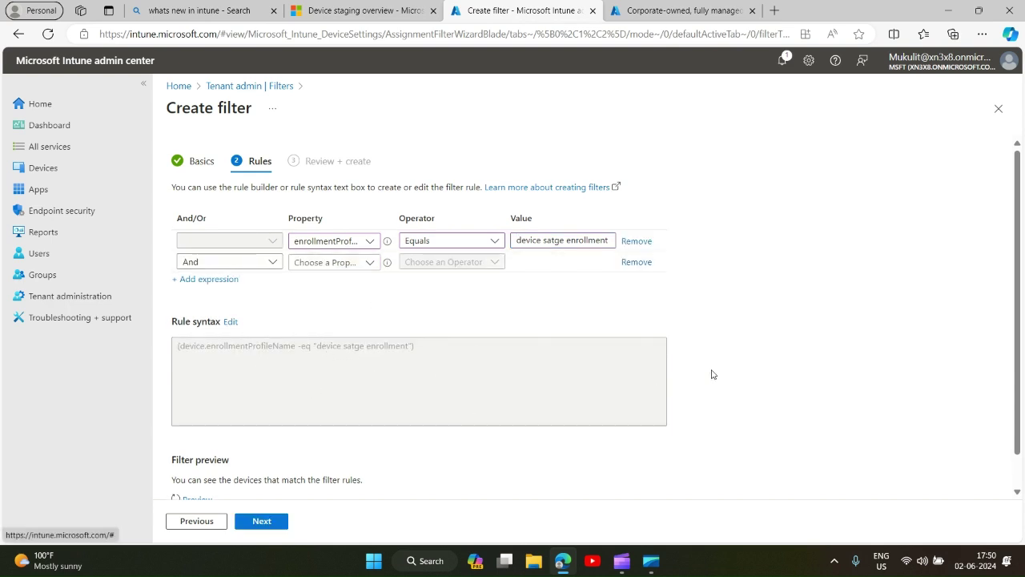
Proceed to the filter's review summary and create the filter.
scroll(719, 376, down, 1)
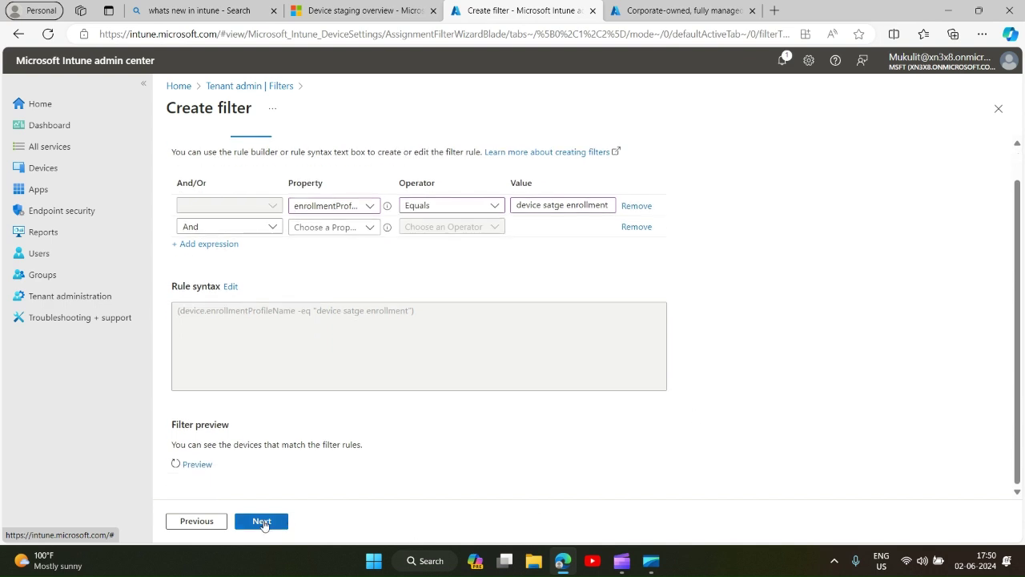
click(263, 521)
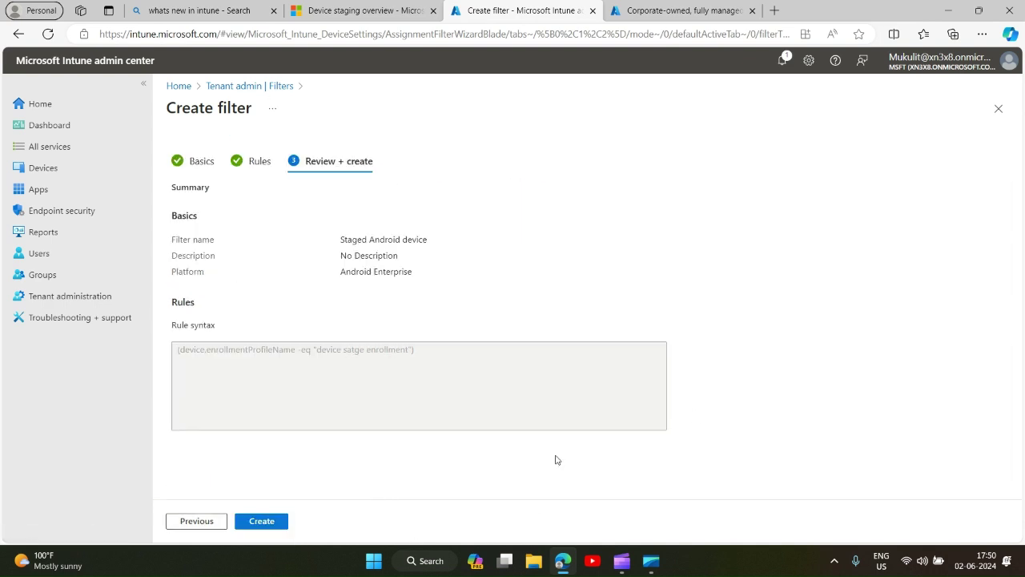
click(258, 521)
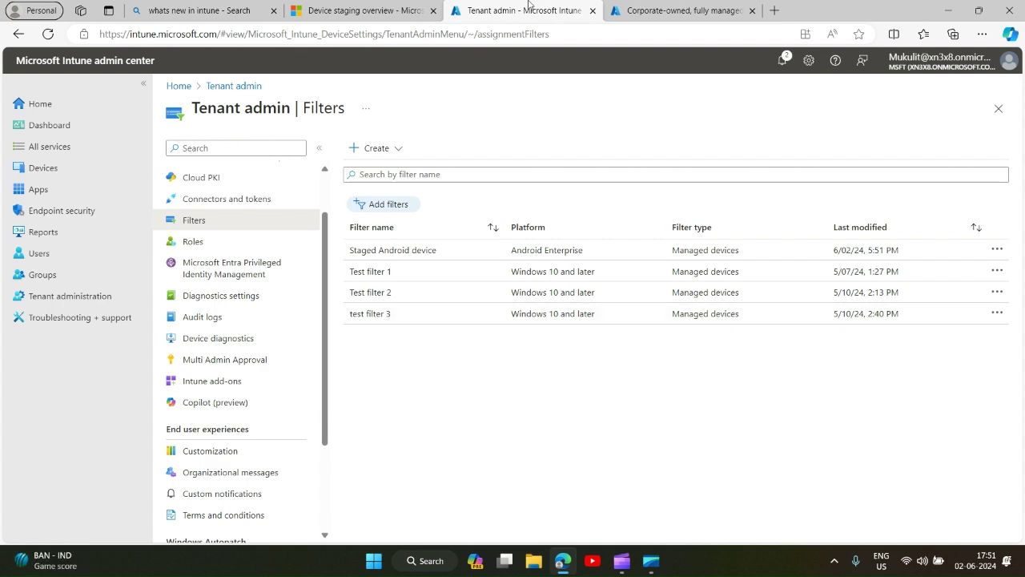
In the device staging overview article, review the remaining staging stages, the Default token workflow, the token management options and the Reporting section.
click(344, 14)
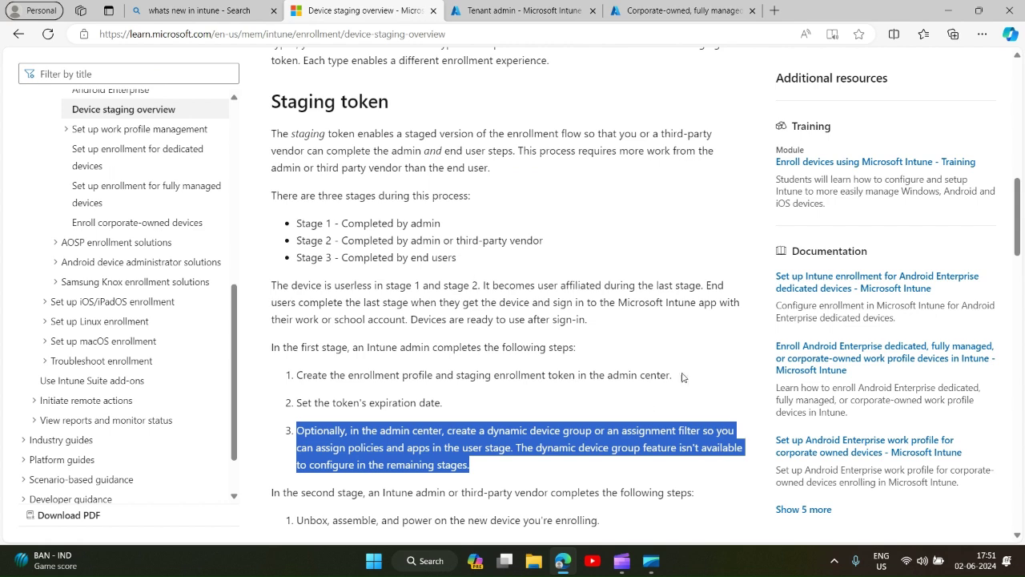
scroll(575, 406, down, 2)
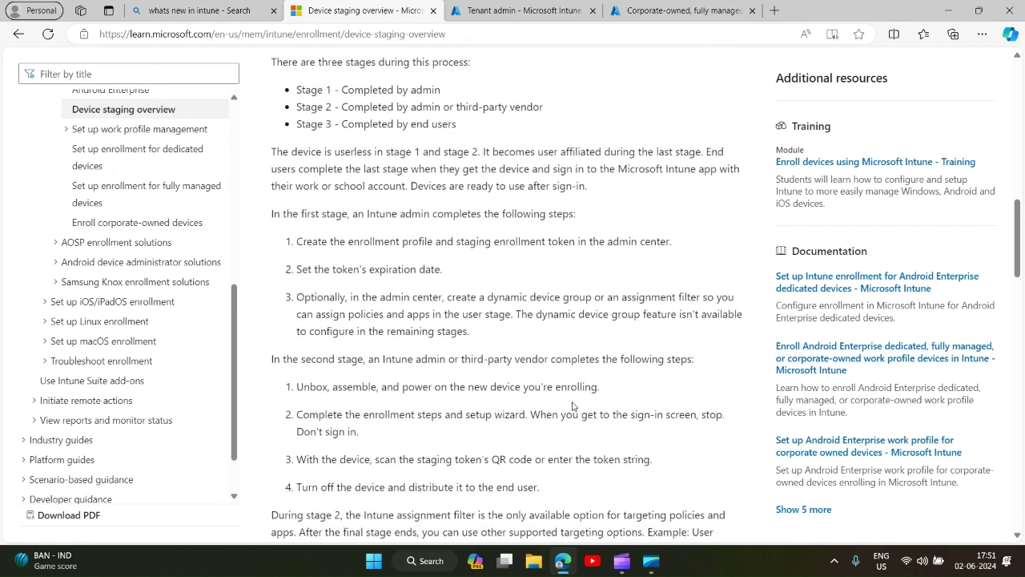
scroll(579, 403, down, 1)
scroll(535, 366, down, 4)
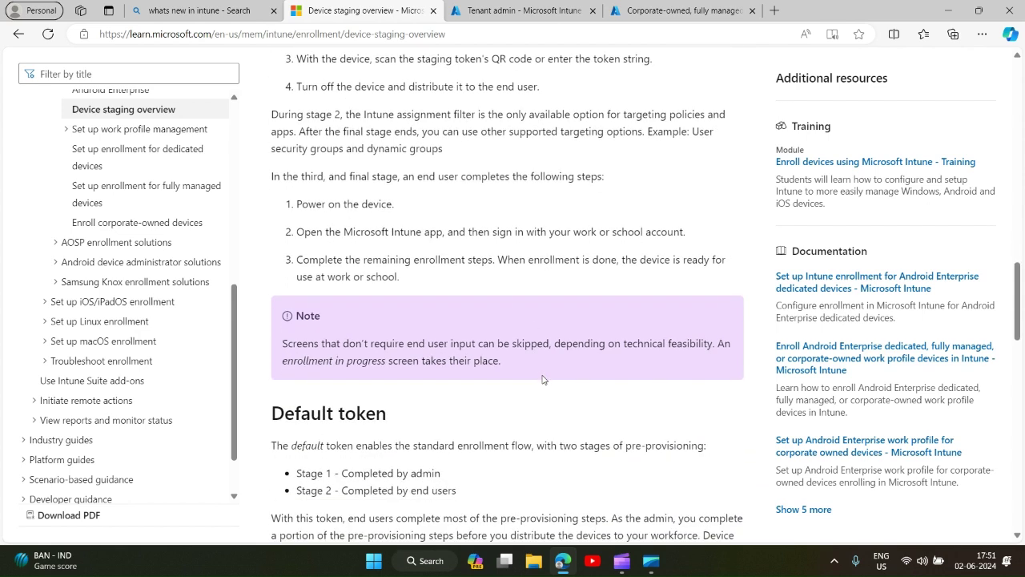
scroll(542, 379, down, 2)
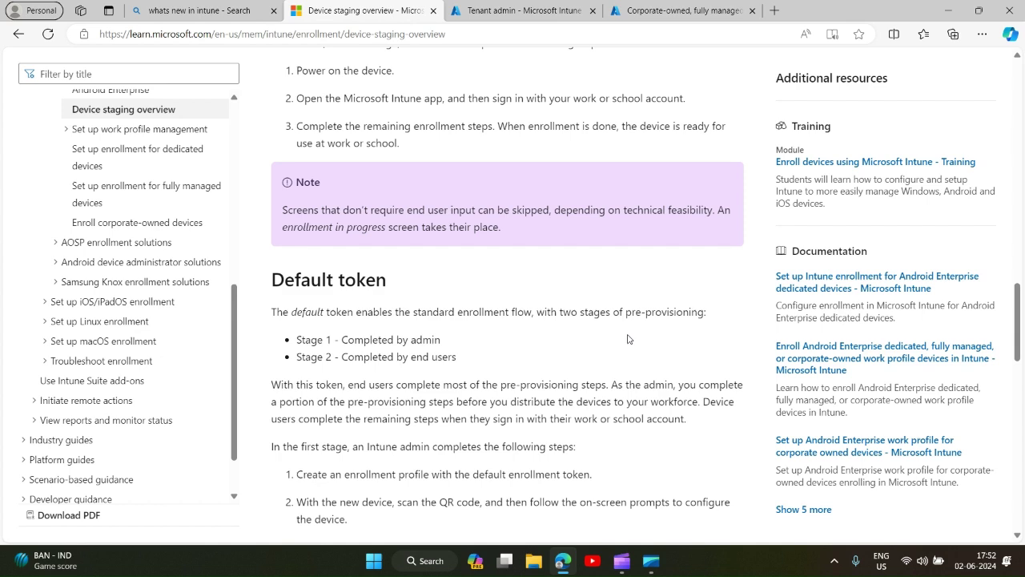
scroll(627, 338, down, 3)
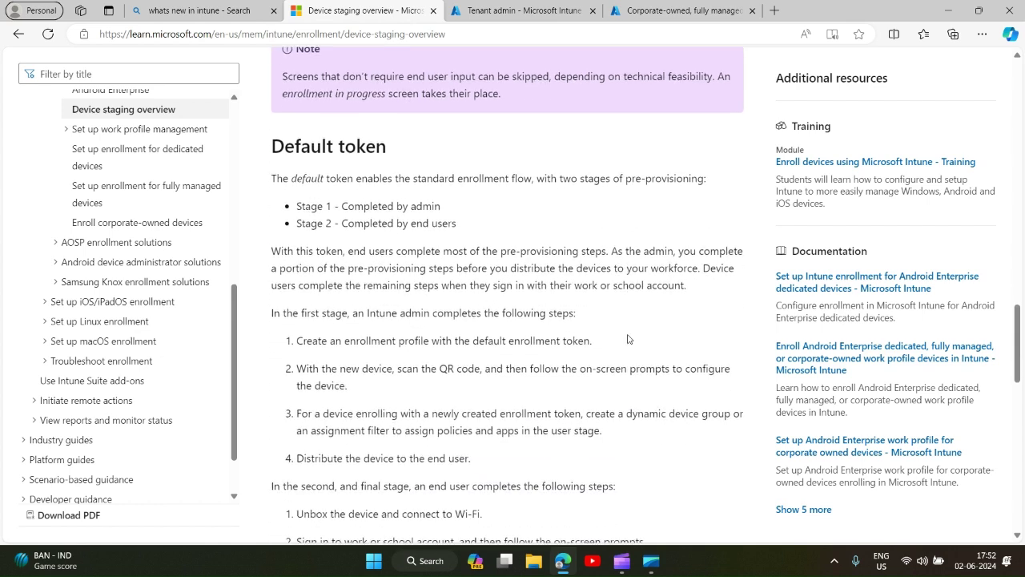
scroll(628, 338, down, 3)
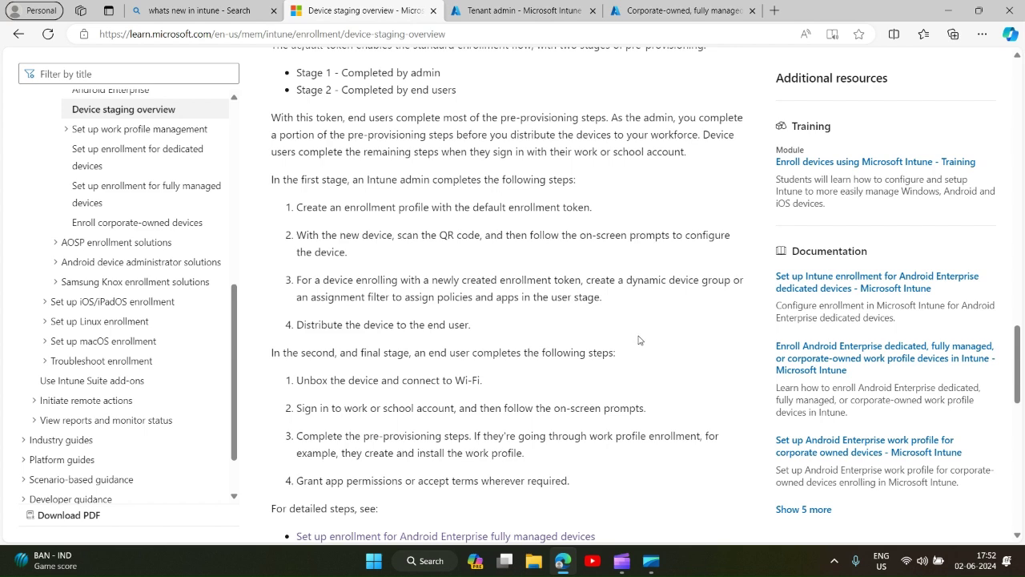
scroll(638, 340, down, 8)
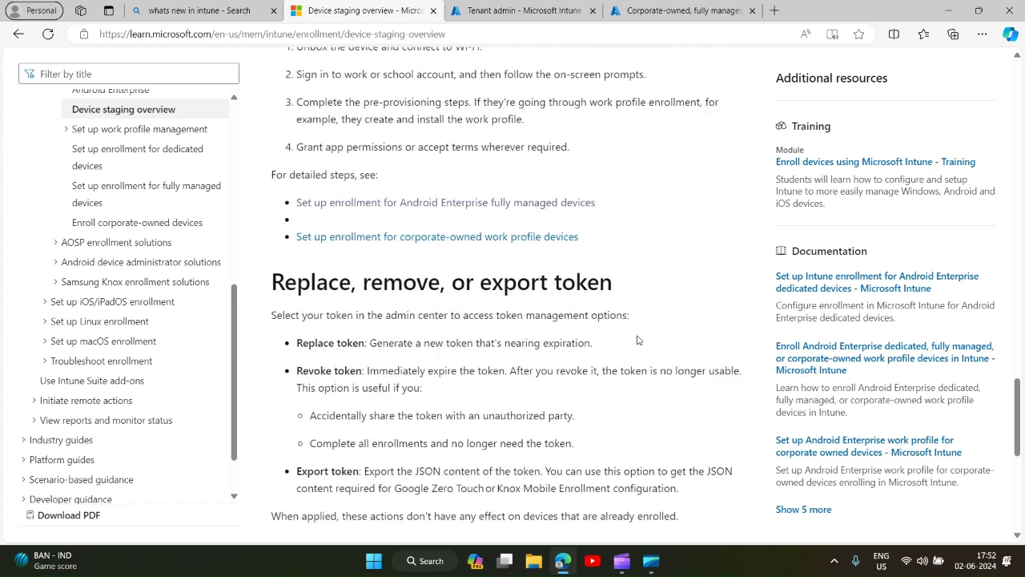
scroll(638, 339, down, 10)
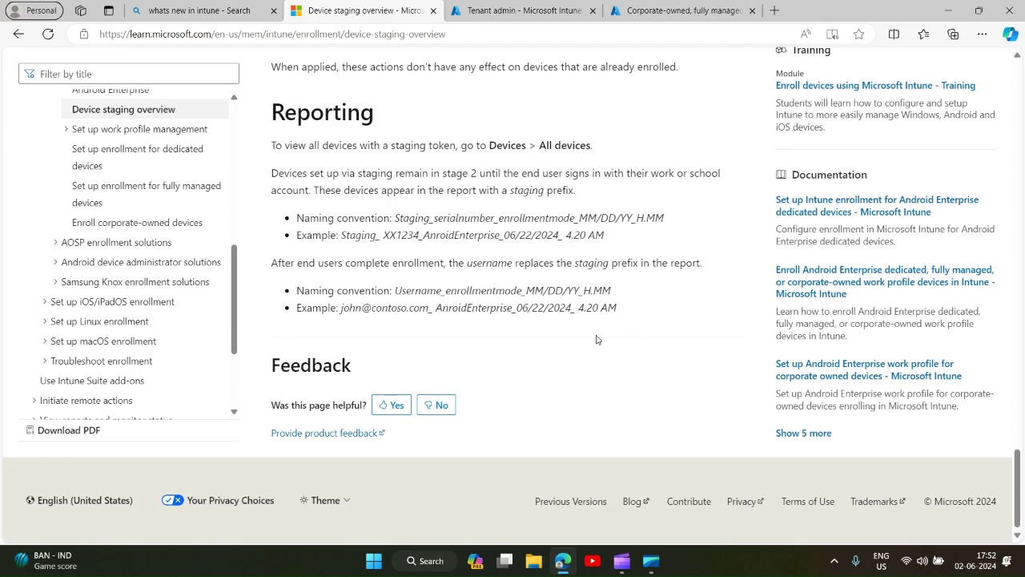
Read the article's Reporting section, highlighting the staging prefix, its example name and the sentence about the username replacing it.
scroll(597, 338, up, 5)
scroll(593, 338, up, 6)
scroll(592, 338, down, 7)
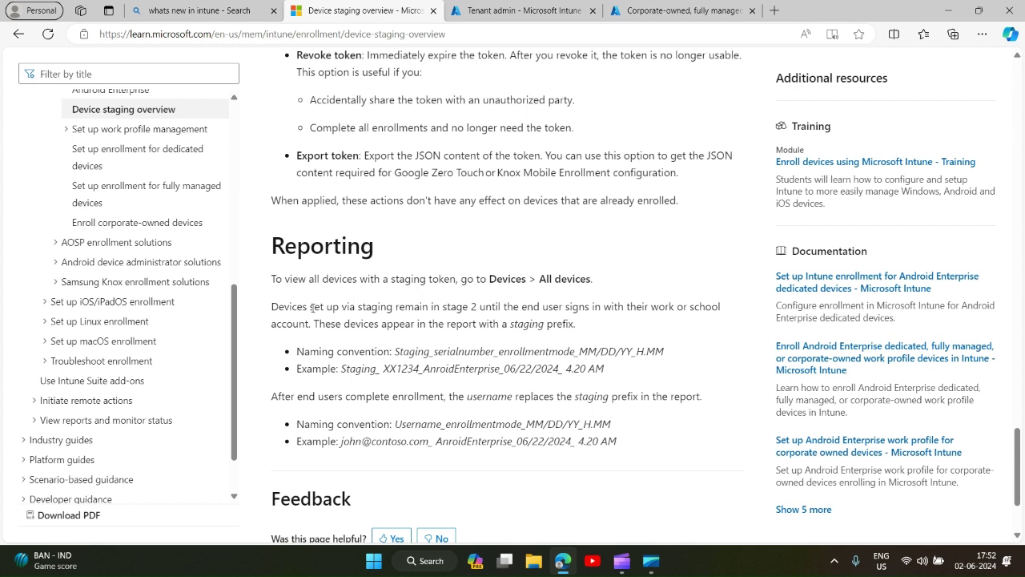
drag(273, 306, 332, 307)
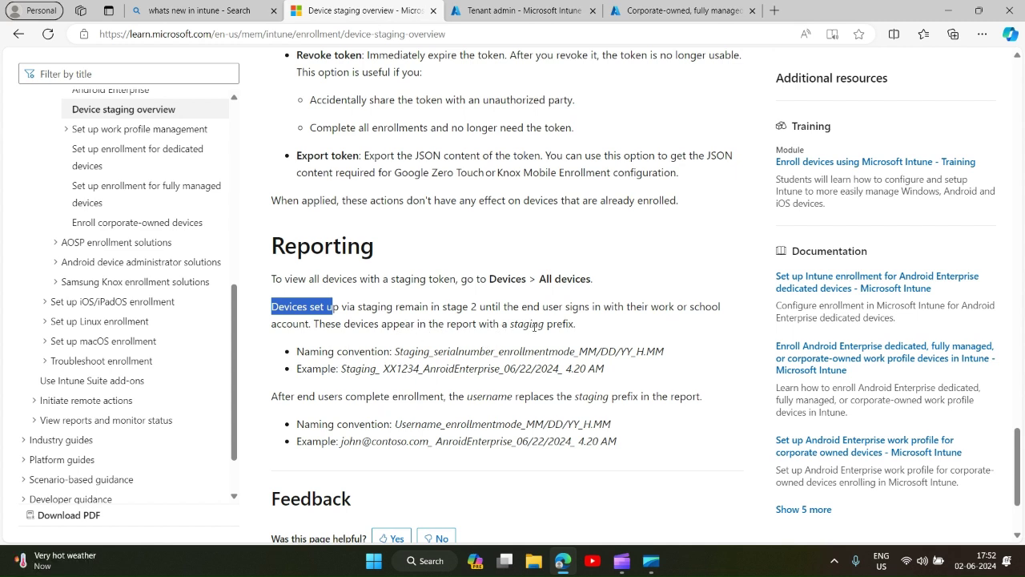
double_click(528, 323)
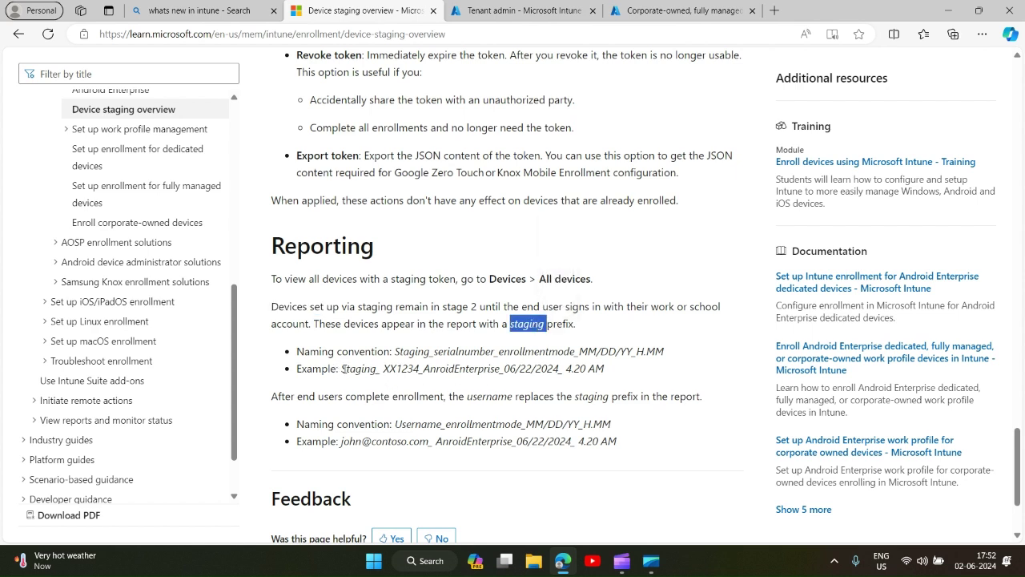
drag(343, 368, 378, 369)
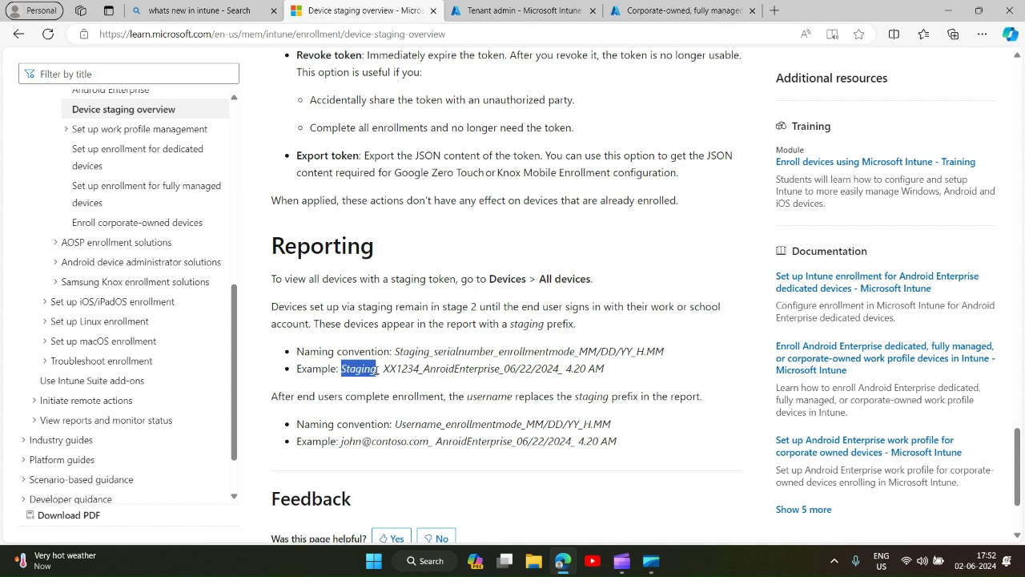
drag(378, 369, 380, 370)
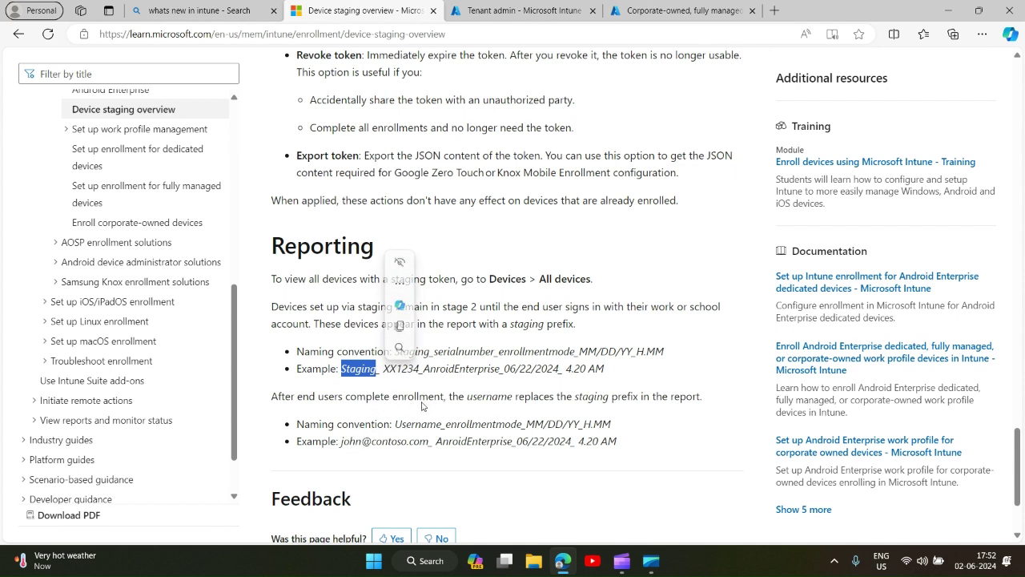
drag(449, 398, 702, 397)
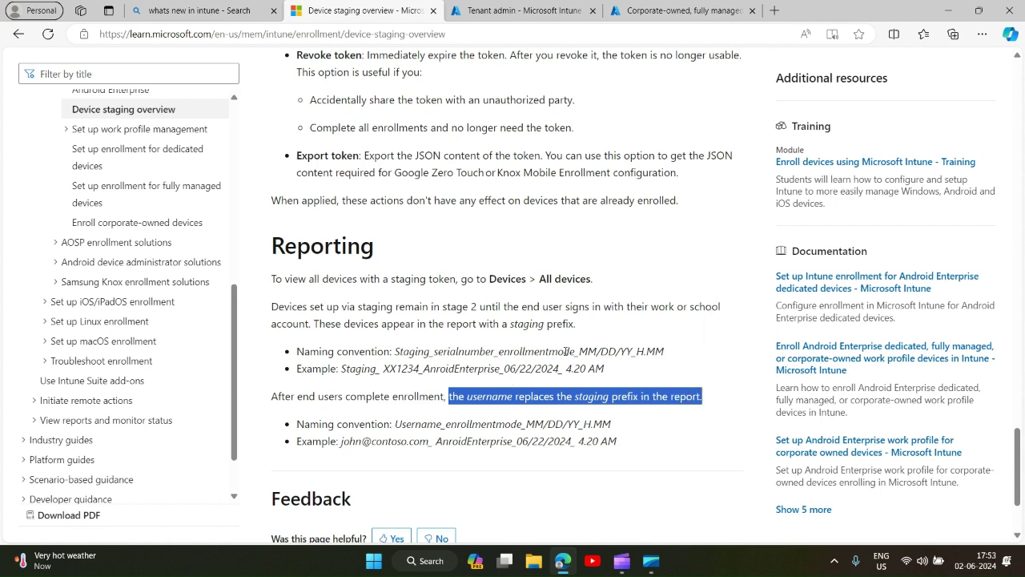
Return to the article's introduction on supported enrollment profiles, and check the tenant administration filters list.
scroll(467, 258, up, 6)
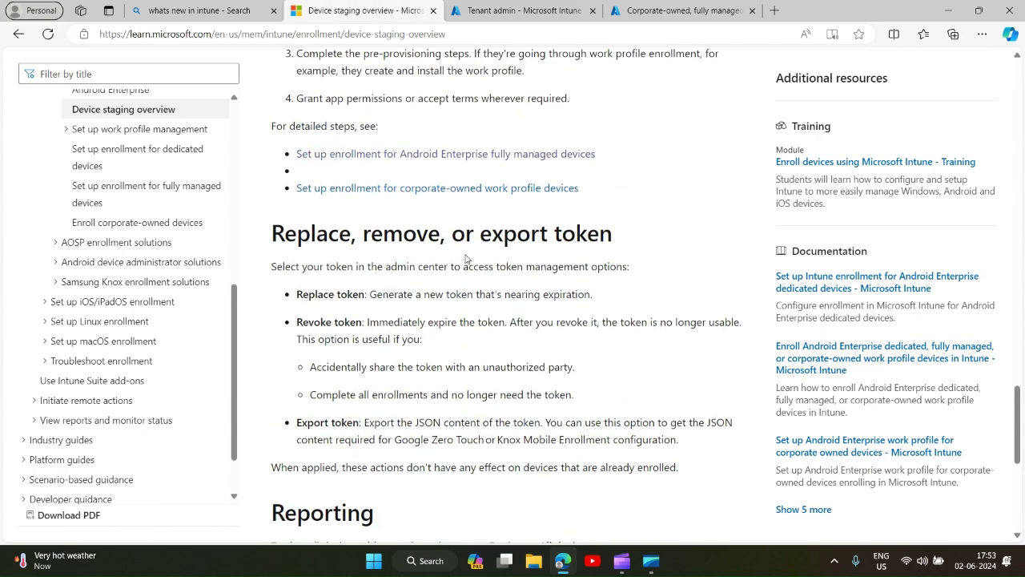
scroll(467, 258, up, 12)
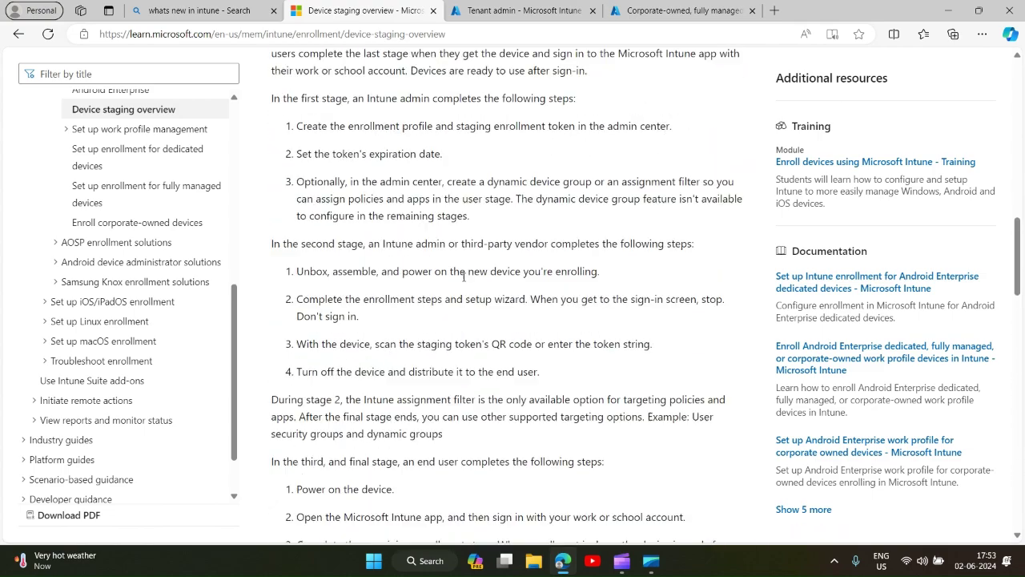
scroll(463, 280, up, 6)
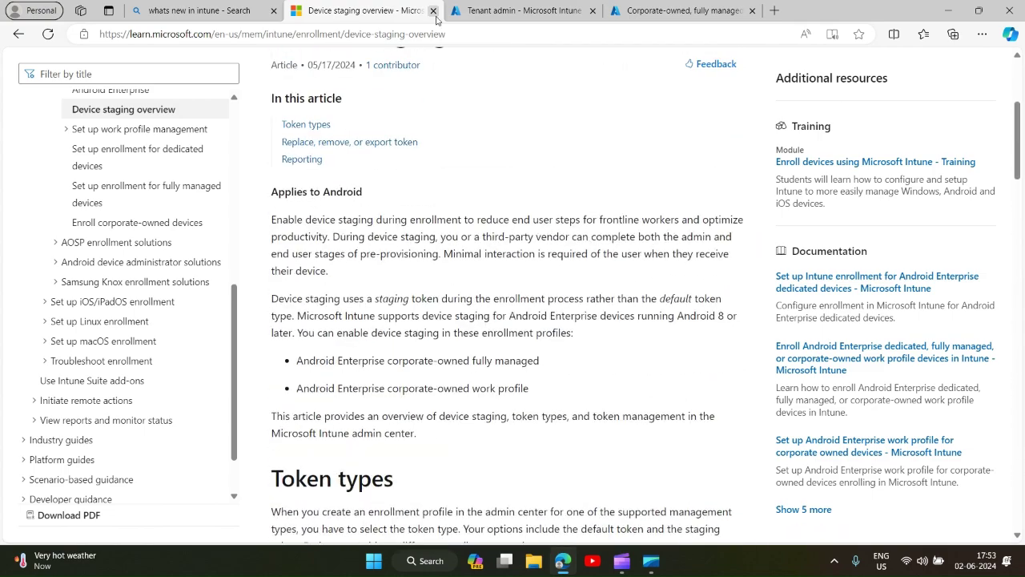
click(501, 16)
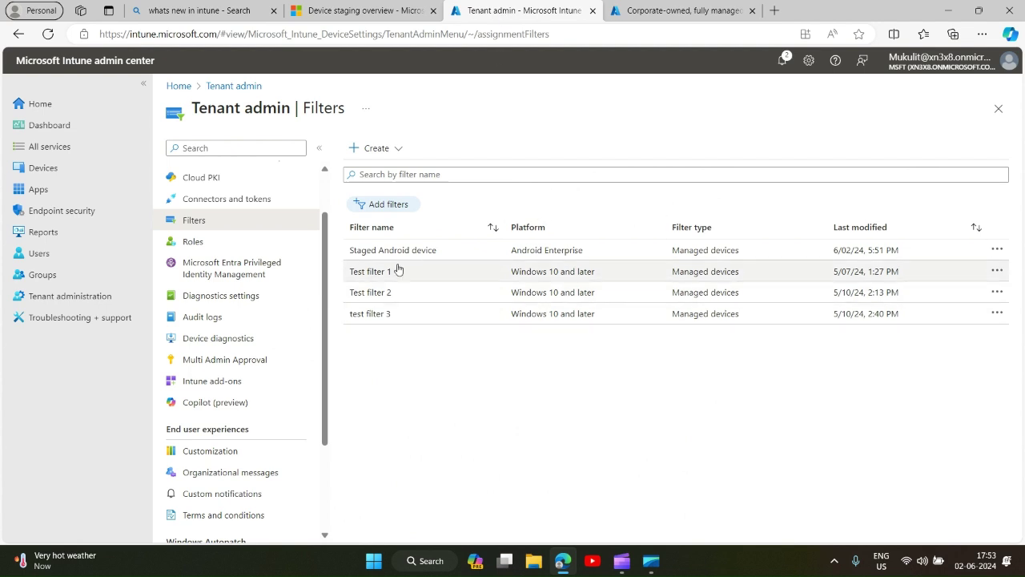
scroll(327, 252, up, 2)
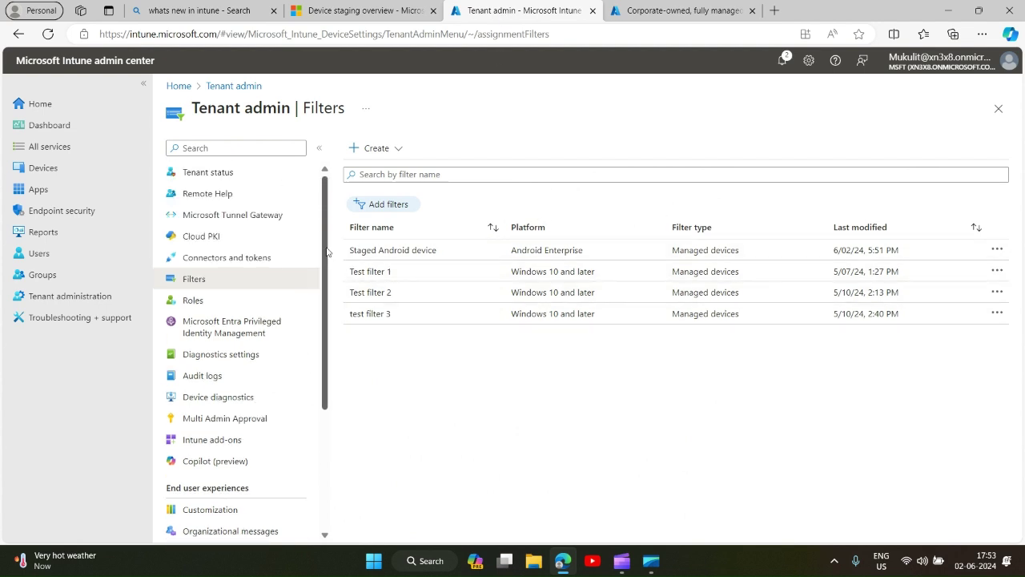
Among the corporate-owned, fully managed enrollment profiles, view the enrollment token and QR code of "device satge enrollment".
click(681, 11)
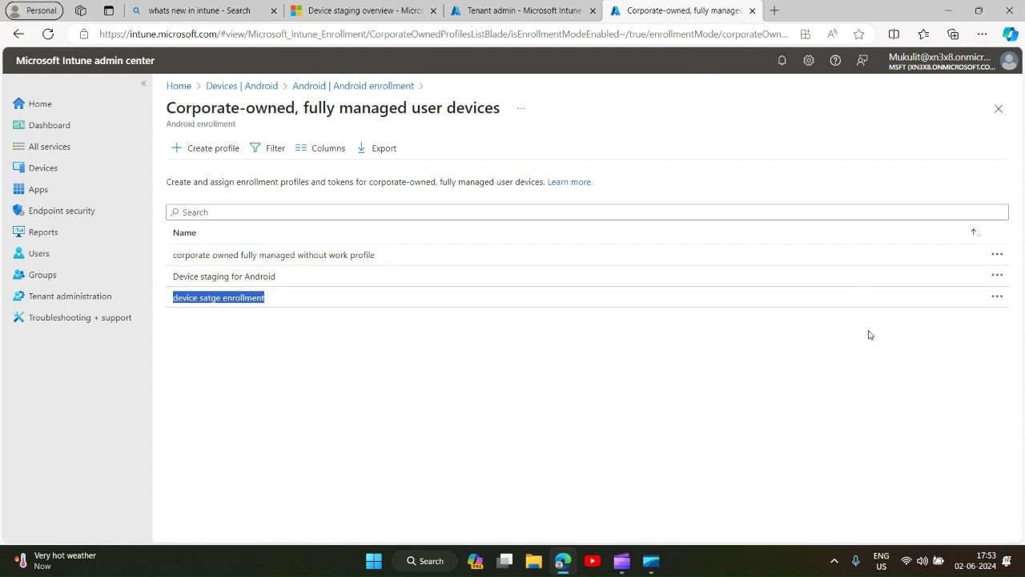
click(998, 298)
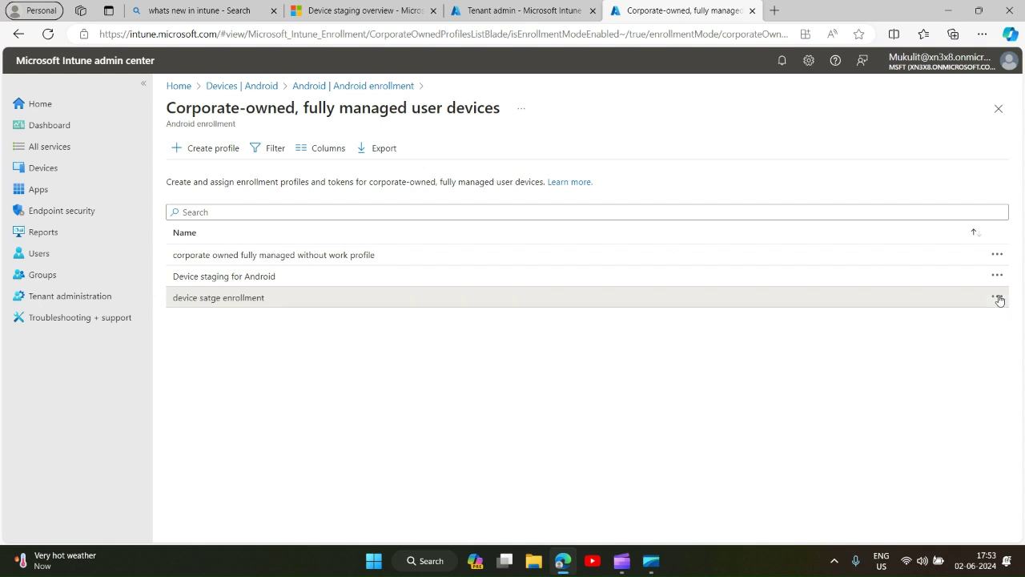
click(998, 297)
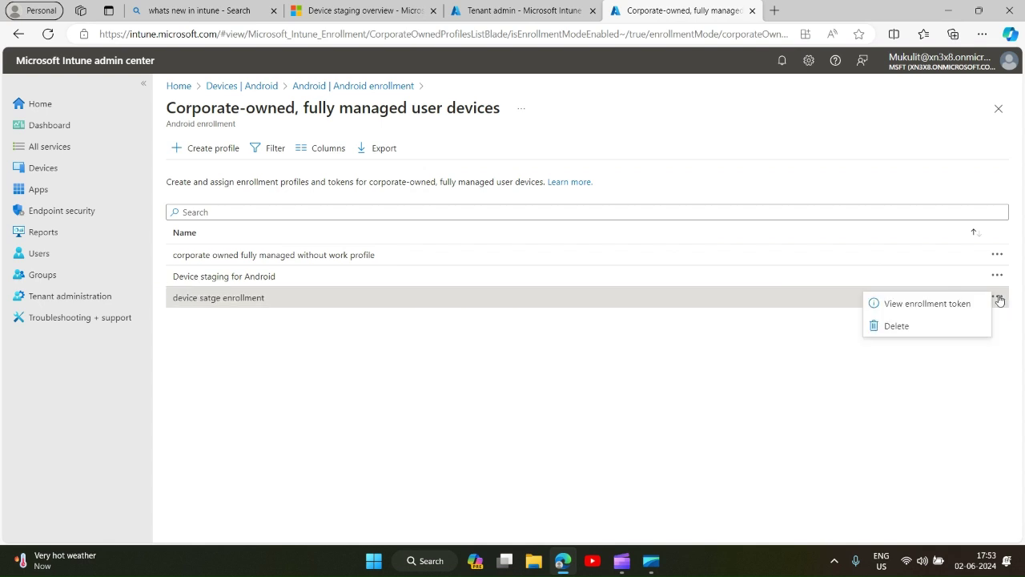
click(913, 304)
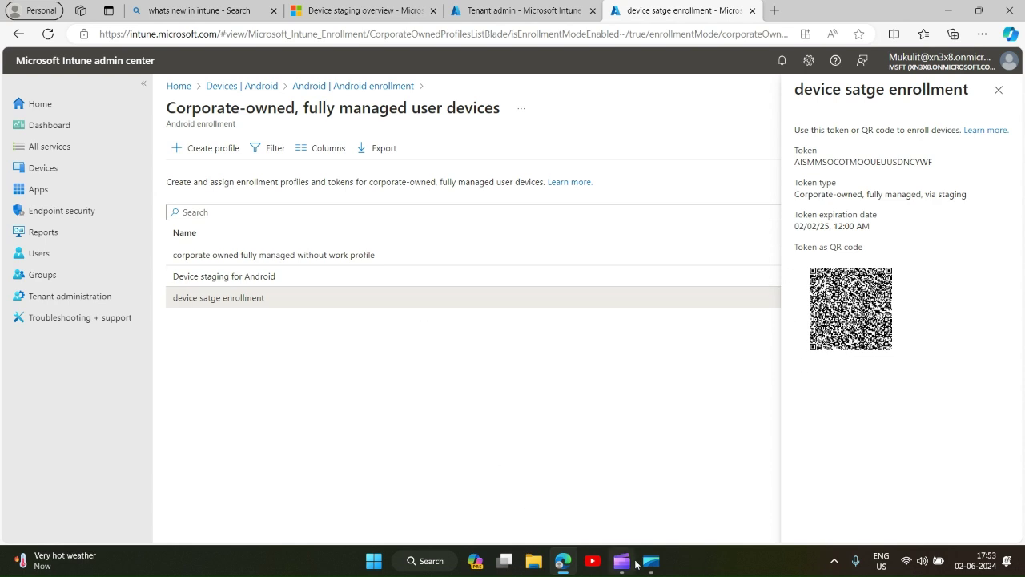
mouse_move(650, 566)
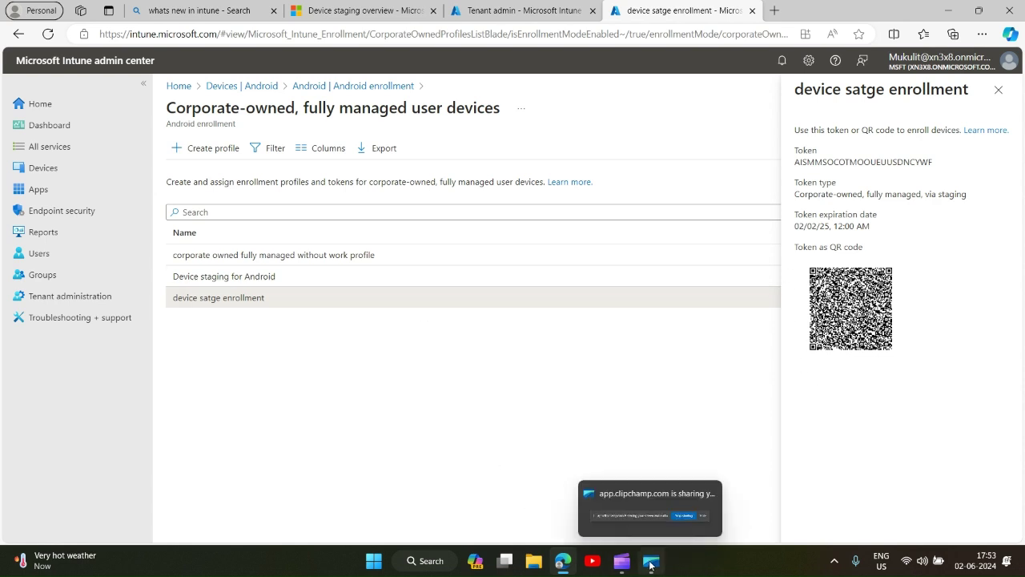